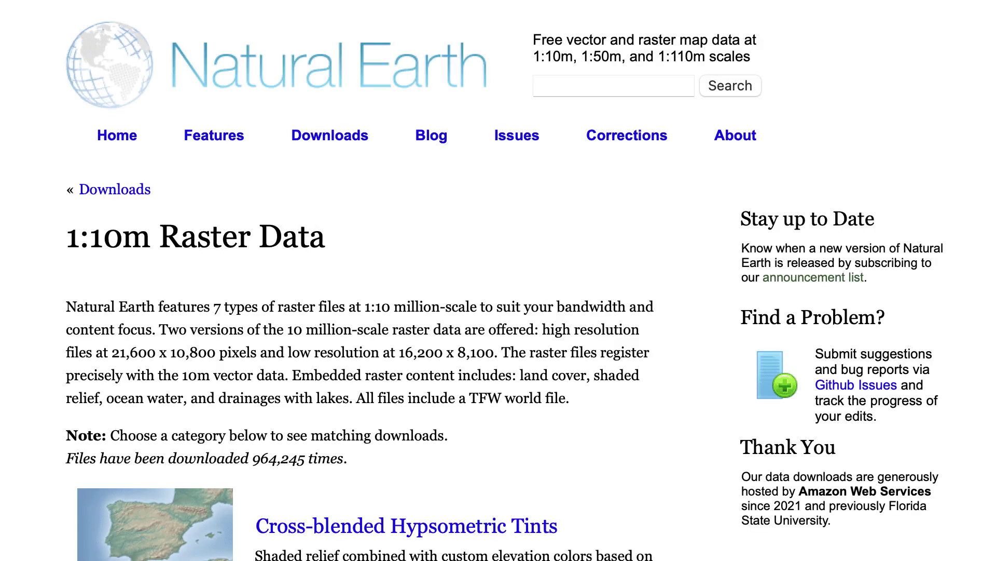
# Scroll through the Natural Earth 1:10m raster download entries
pyautogui.scroll(-5, 498, 291)
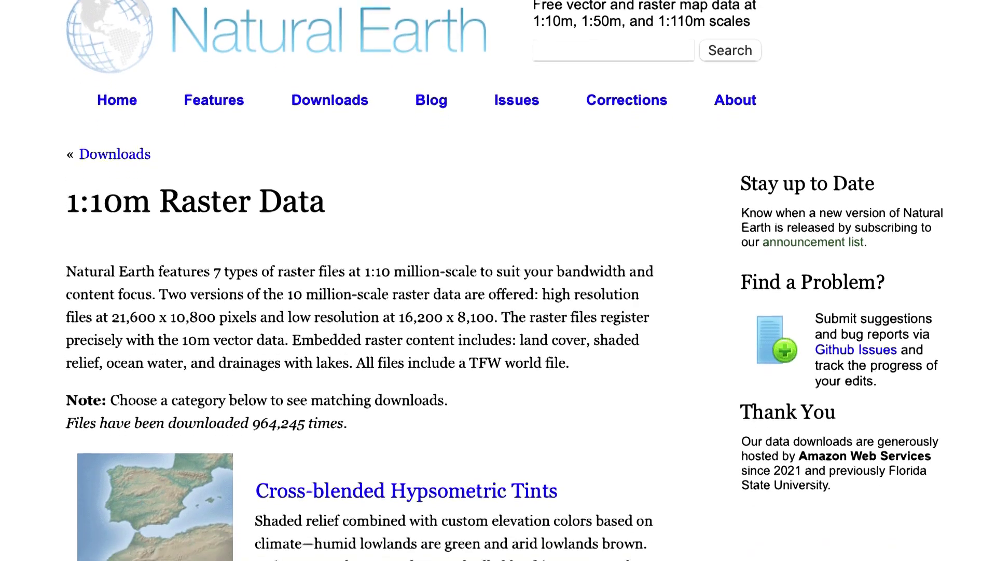
pyautogui.scroll(-8, 498, 290)
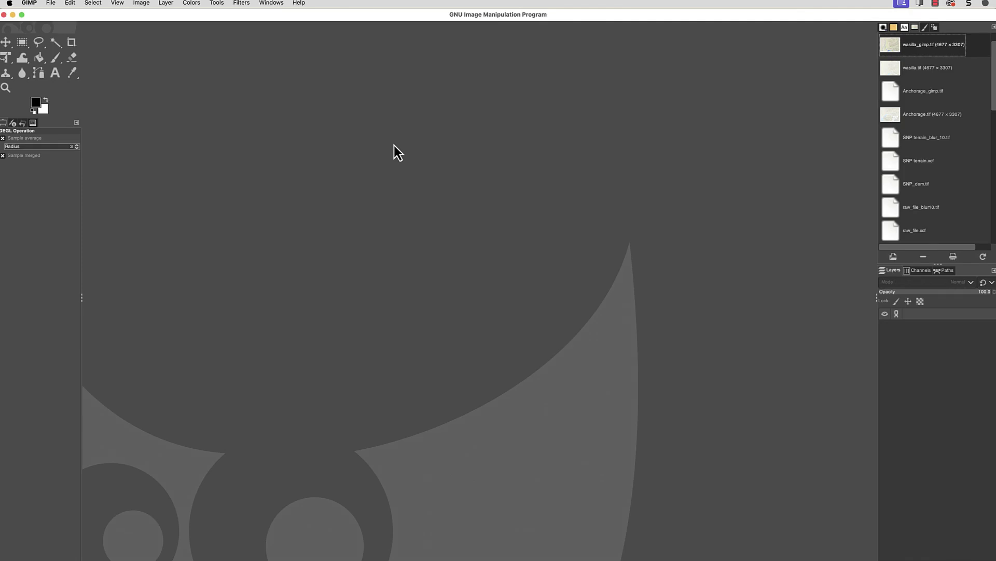
# Open NE1_50M_SR_W.tif and darken it with a Levels black input of 67
pyautogui.press('super+o')
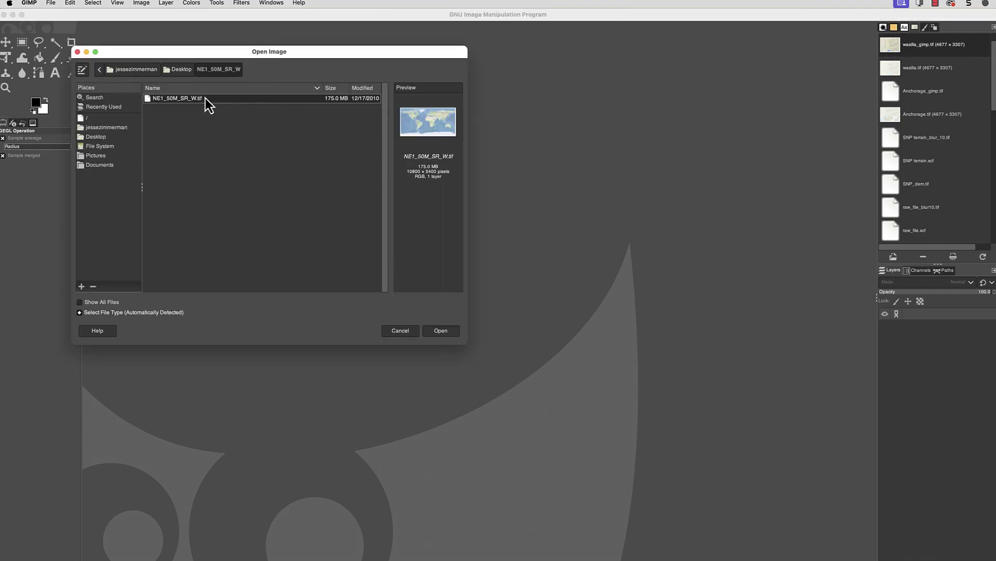
pyautogui.click(447, 333)
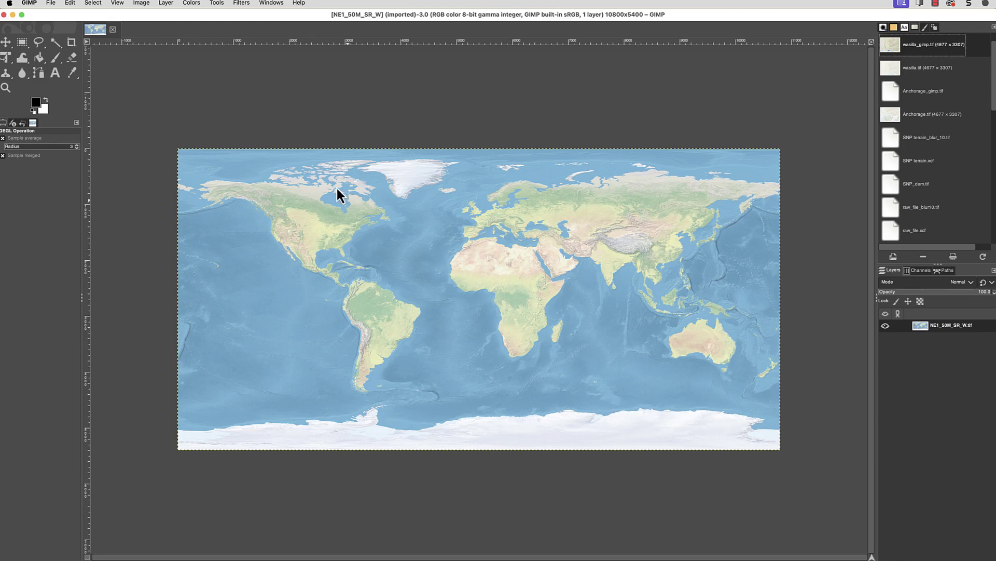
pyautogui.click(191, 3)
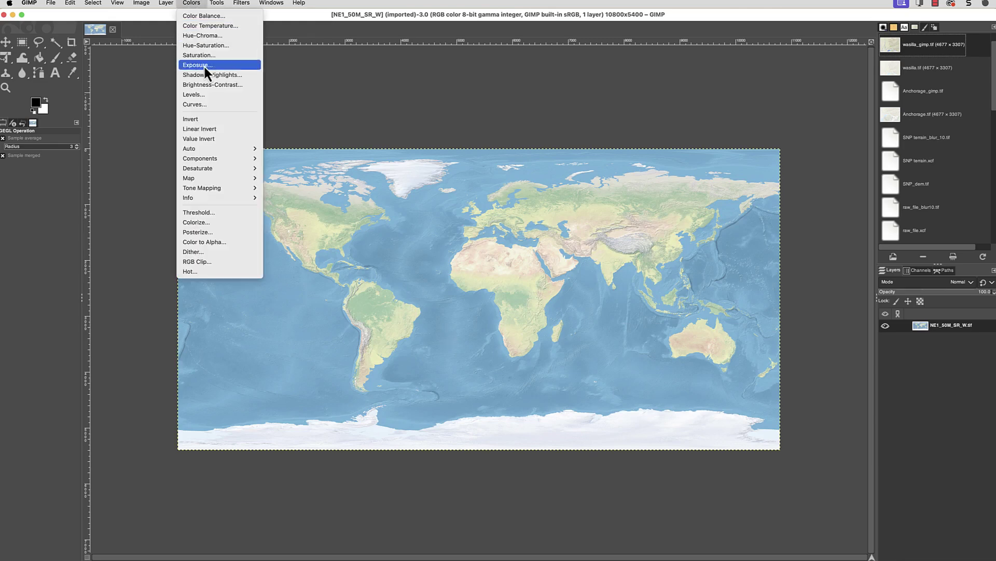
pyautogui.click(225, 95)
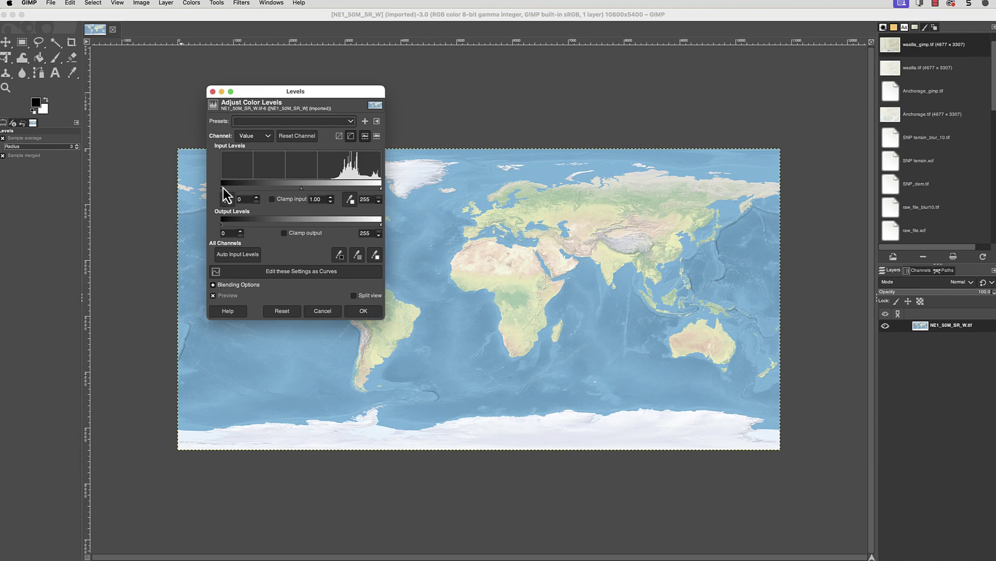
pyautogui.moveTo(228, 189); pyautogui.dragTo(263, 190)
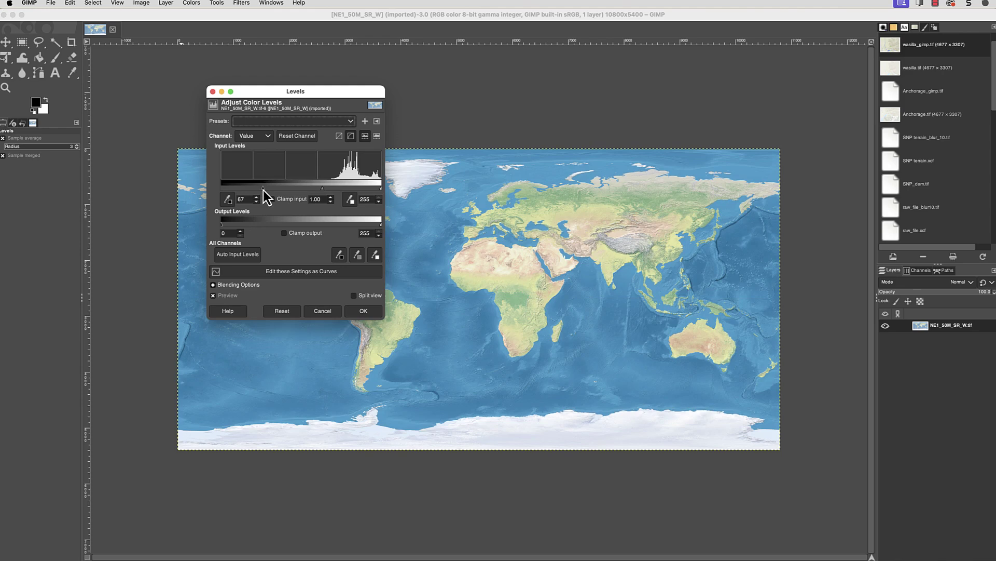
pyautogui.click(354, 295)
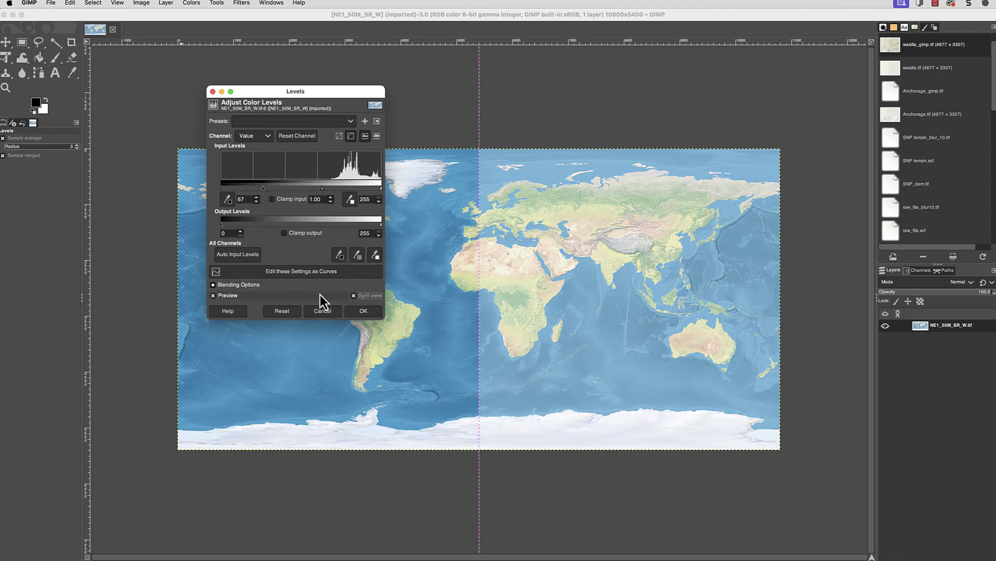
pyautogui.click(363, 312)
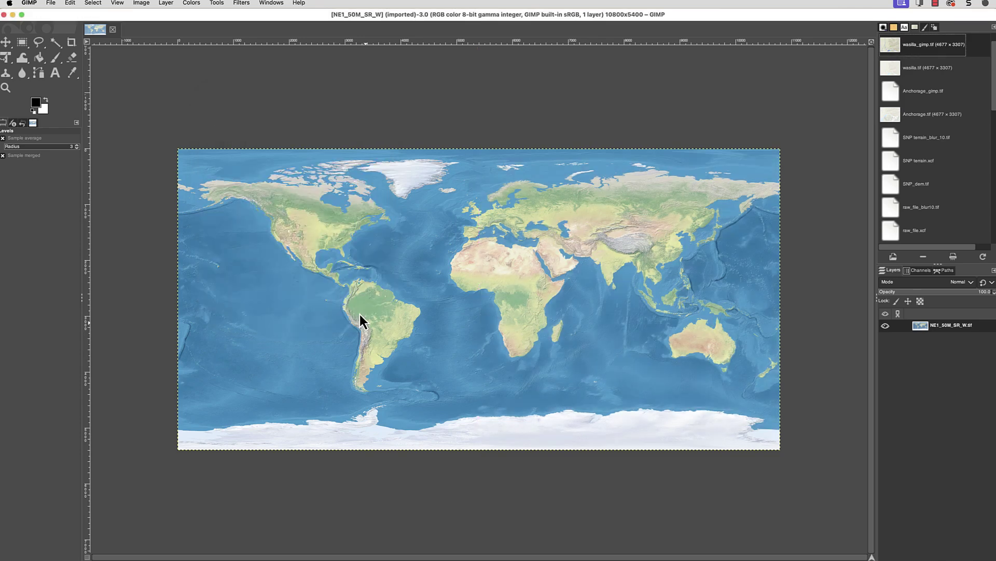
# Shift the midtone Cyan–Red colour balance toward red, to about 16.7
pyautogui.click(192, 3)
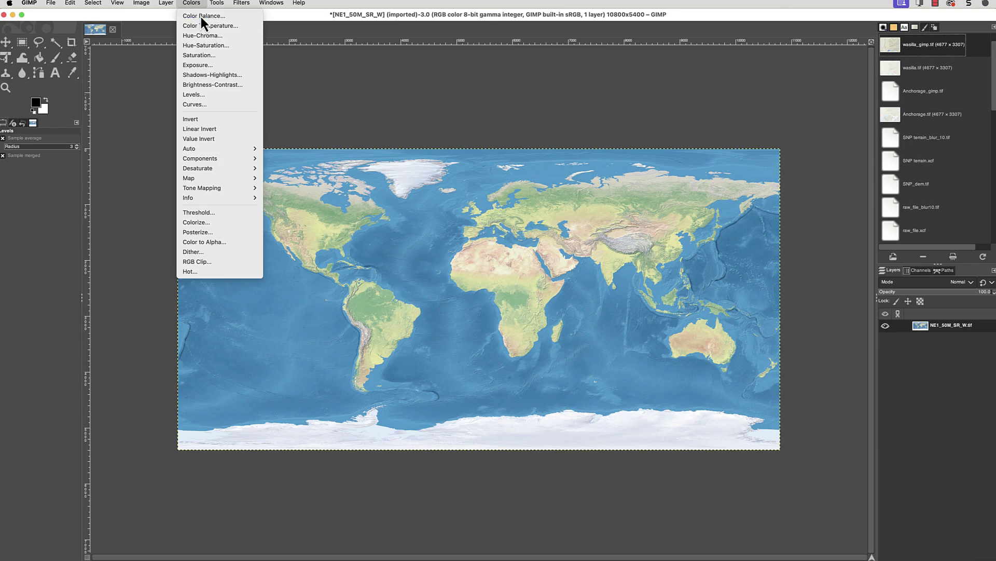
pyautogui.click(201, 16)
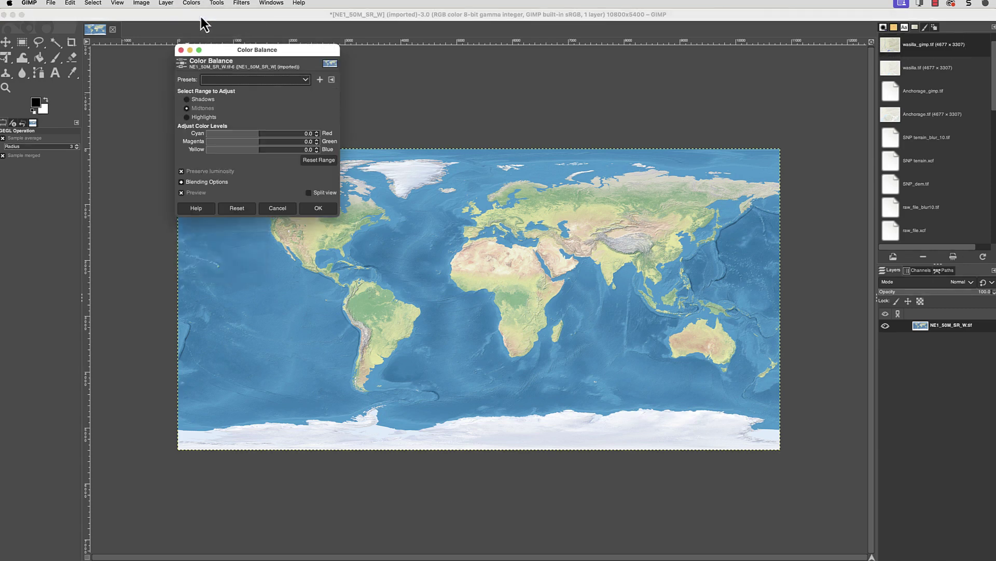
pyautogui.click(310, 193)
pyautogui.moveTo(260, 131); pyautogui.dragTo(269, 131)
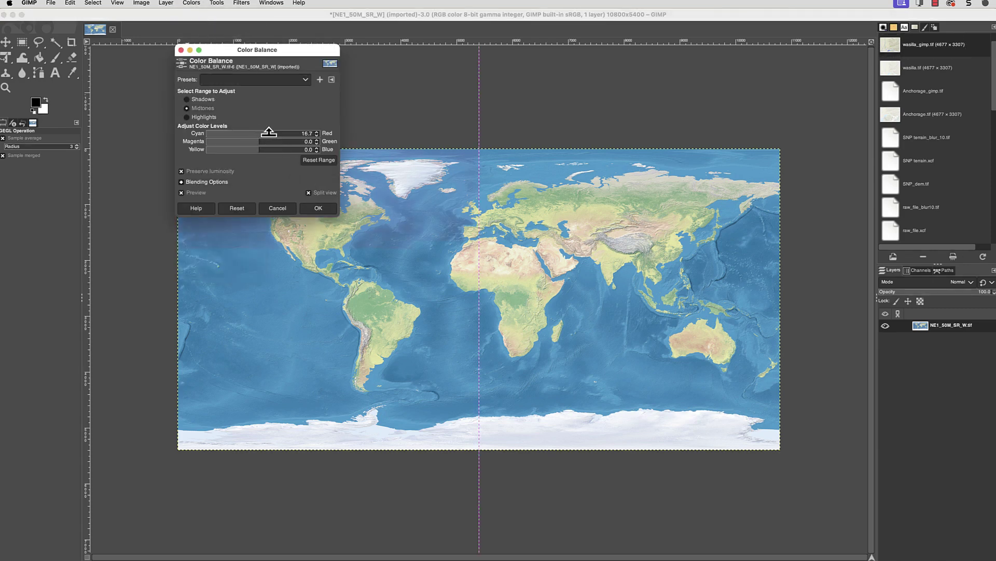
pyautogui.click(319, 210)
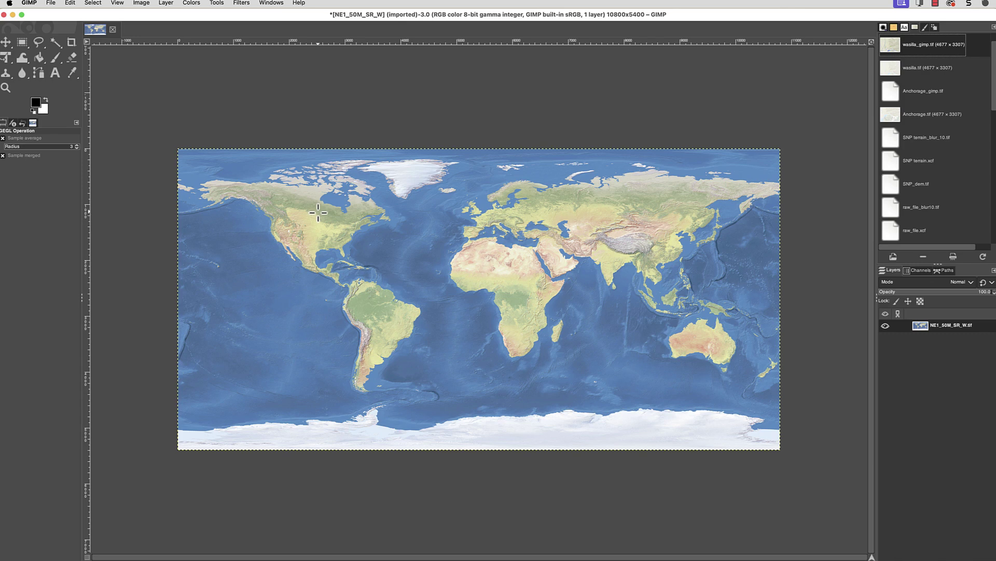
# Export the adjusted map as NE1_50M_SR_W_gimp.tif with the default TIFF settings
pyautogui.click(51, 3)
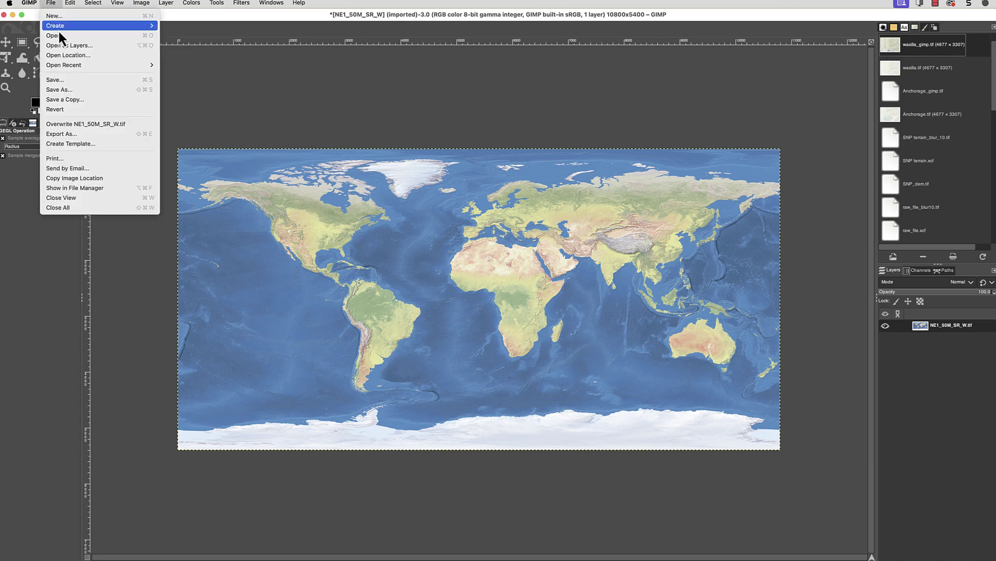
pyautogui.click(104, 133)
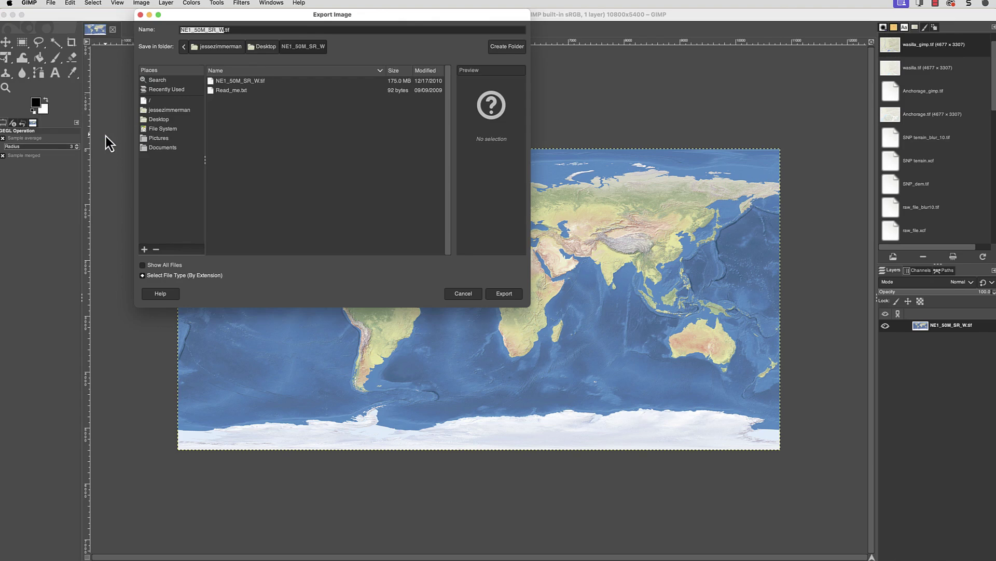
pyautogui.press('Right')
pyautogui.write('_gimp')
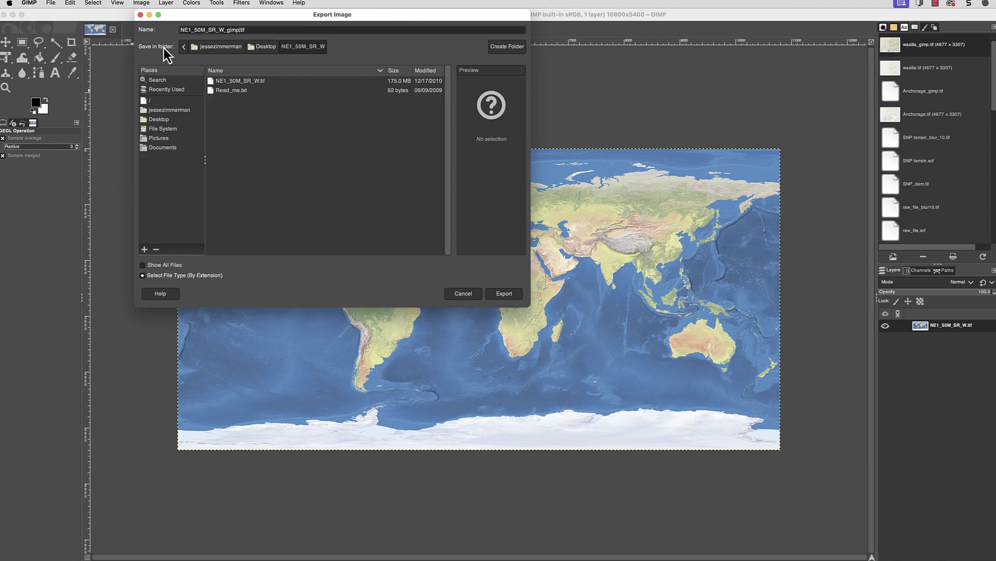
pyautogui.click(501, 293)
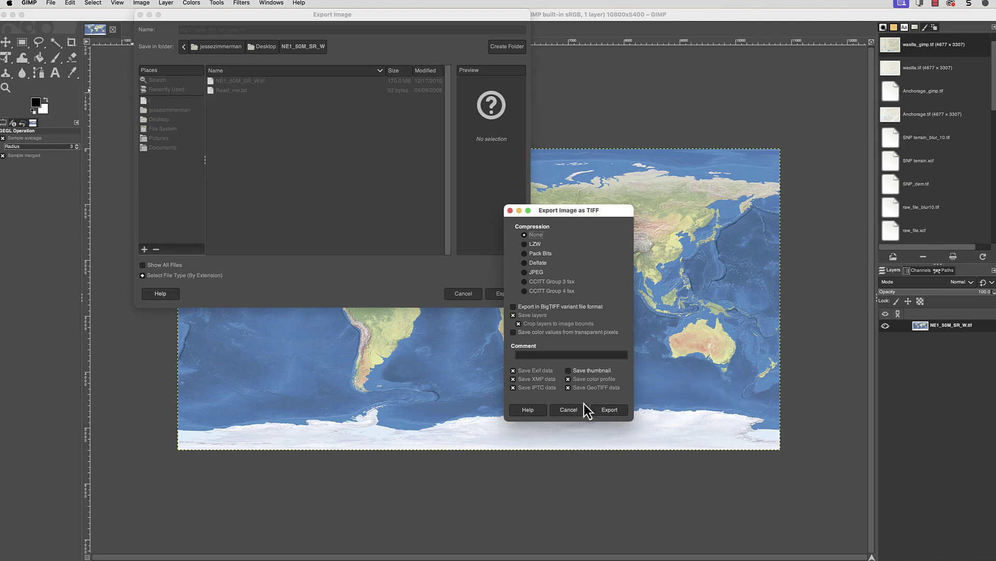
pyautogui.click(610, 409)
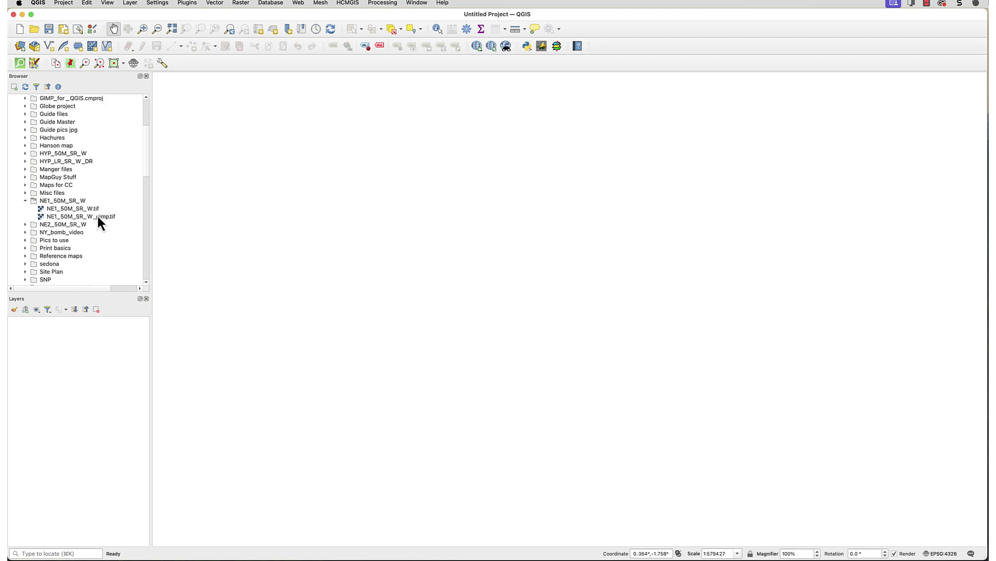
# Add NE1_50M_SR_W_gimp.tif and ne_10m_admin_0_countries, styling the countries as unfilled outlines
pyautogui.doubleClick(96, 218)
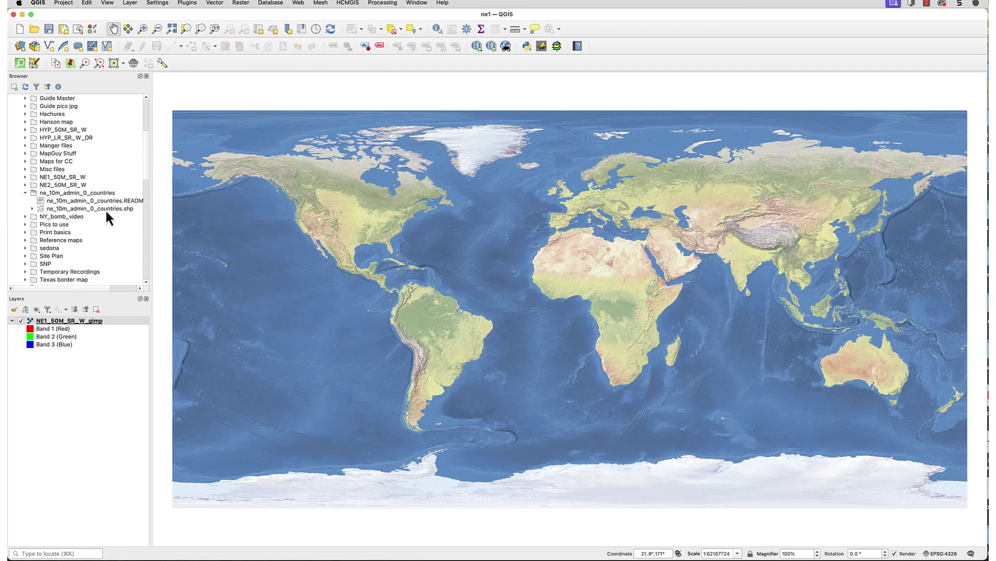
pyautogui.moveTo(104, 209); pyautogui.dragTo(103, 408)
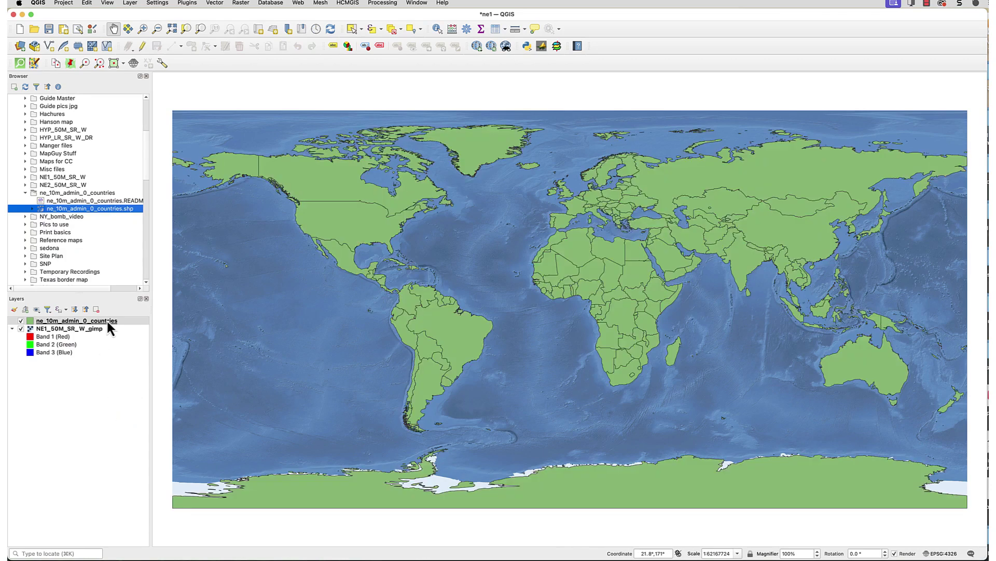
pyautogui.doubleClick(107, 321)
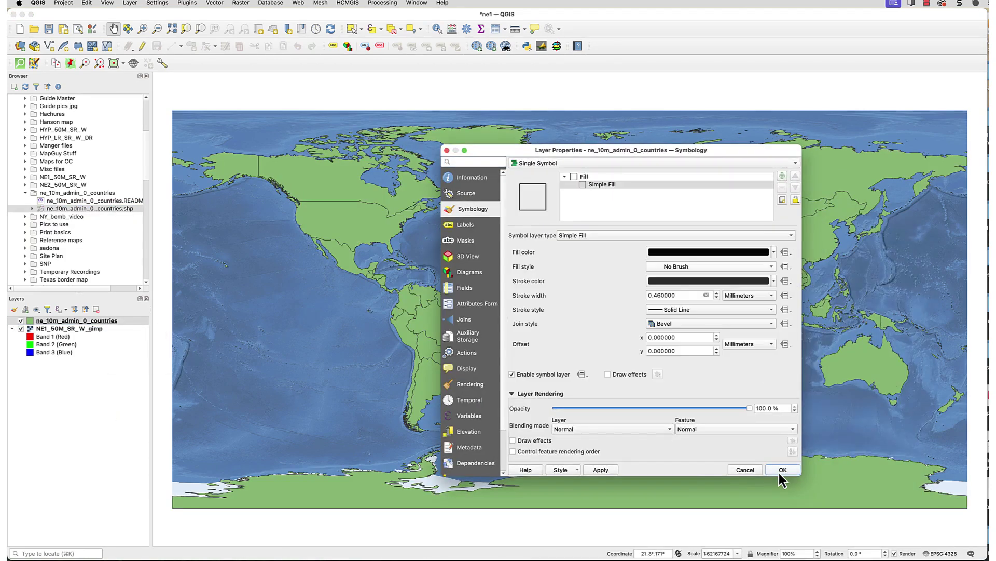
pyautogui.click(780, 470)
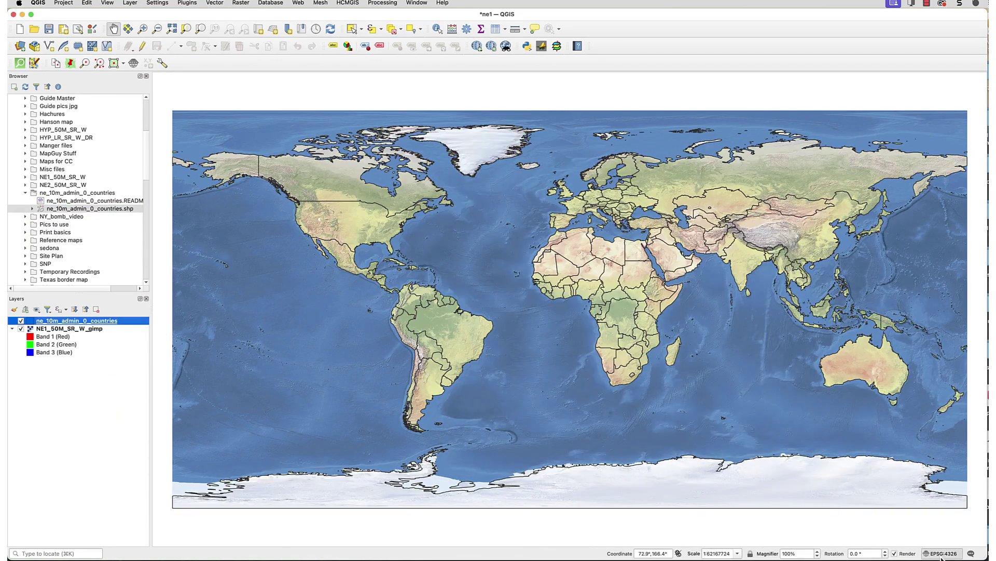
# Set the project CRS to ESRI:54030 World_Robinson
pyautogui.click(942, 556)
pyautogui.click(531, 187)
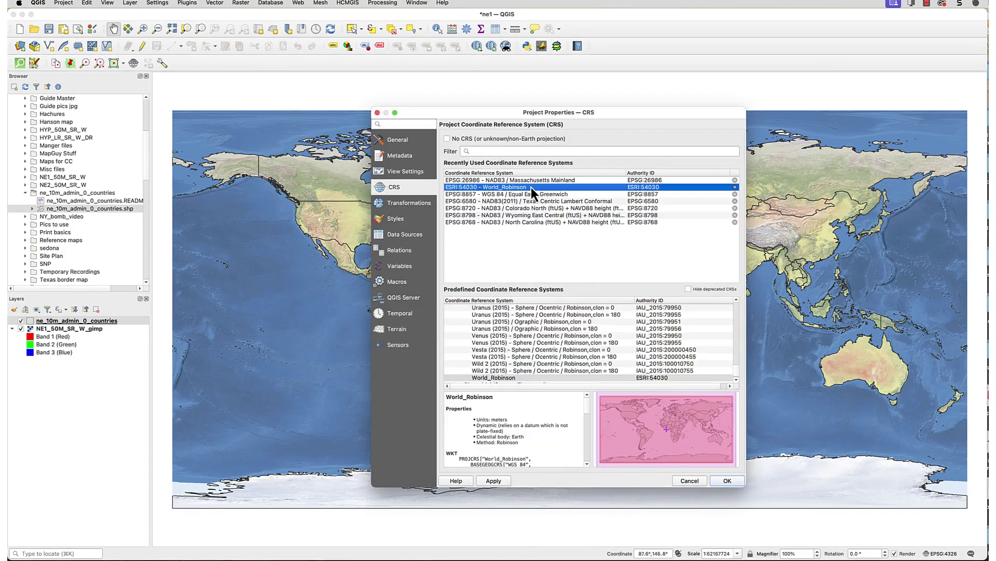
pyautogui.click(727, 482)
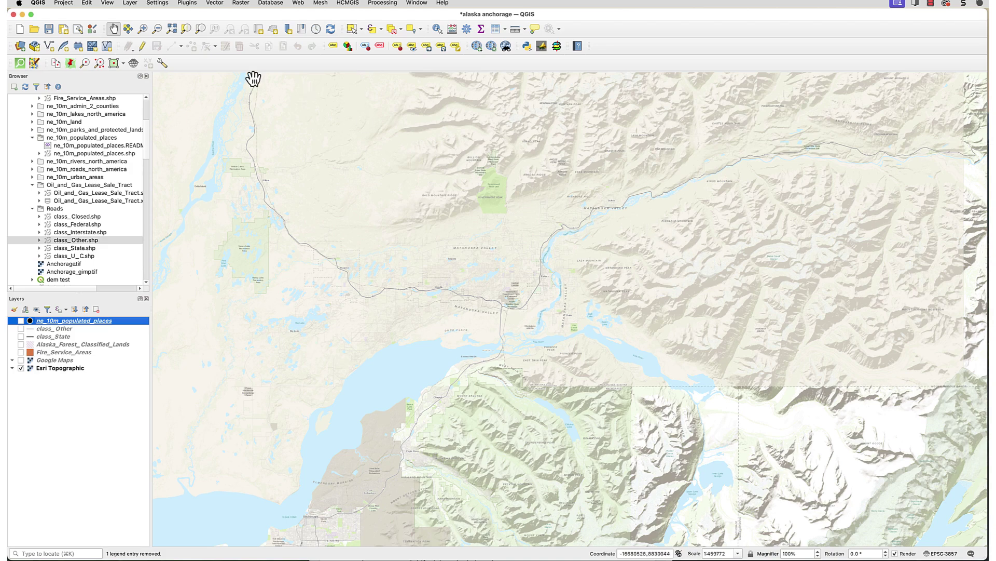
# Create an 'alaska' print layout with a map frame covering the whole page
pyautogui.click(62, 3)
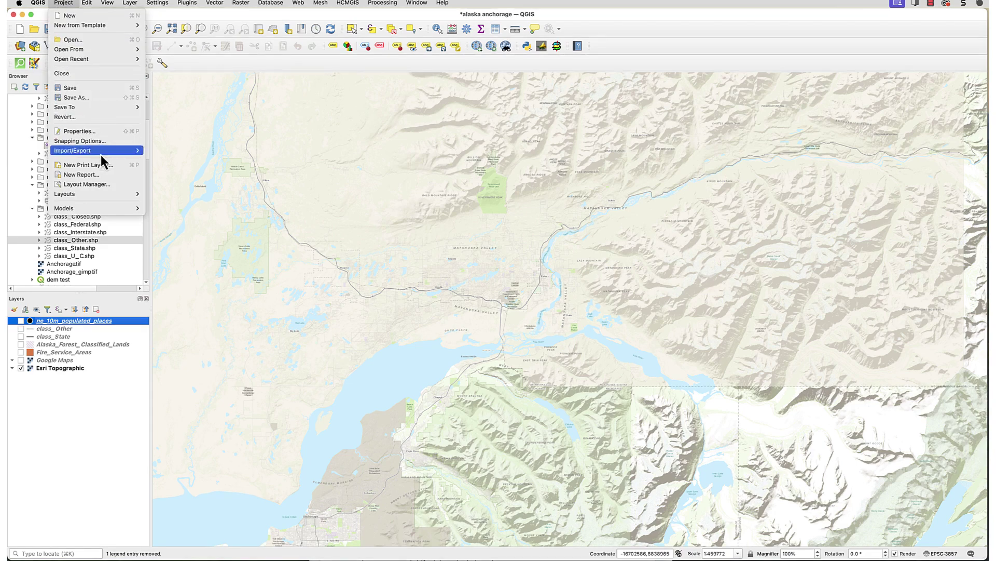
pyautogui.click(107, 168)
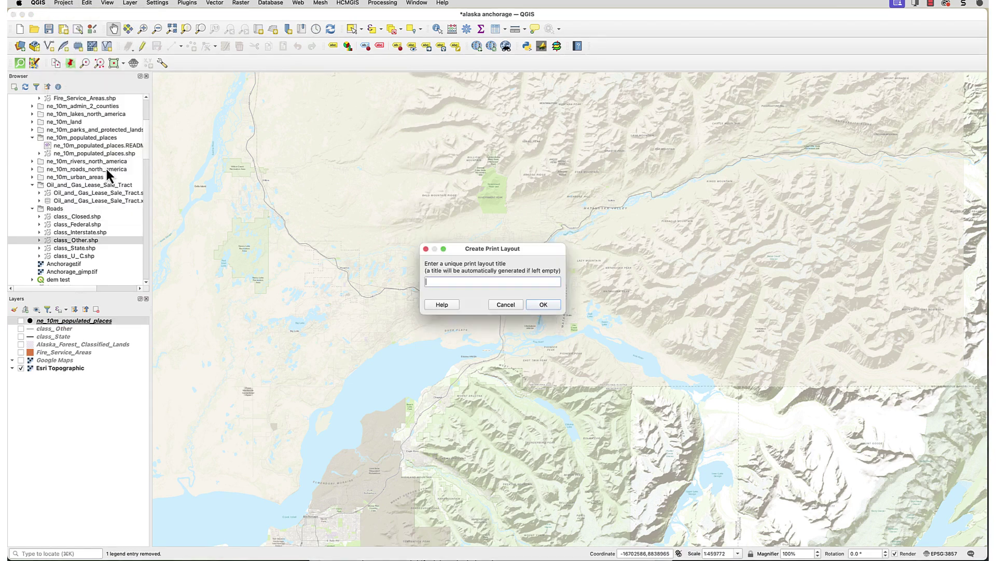
pyautogui.write('alaska')
pyautogui.click(533, 299)
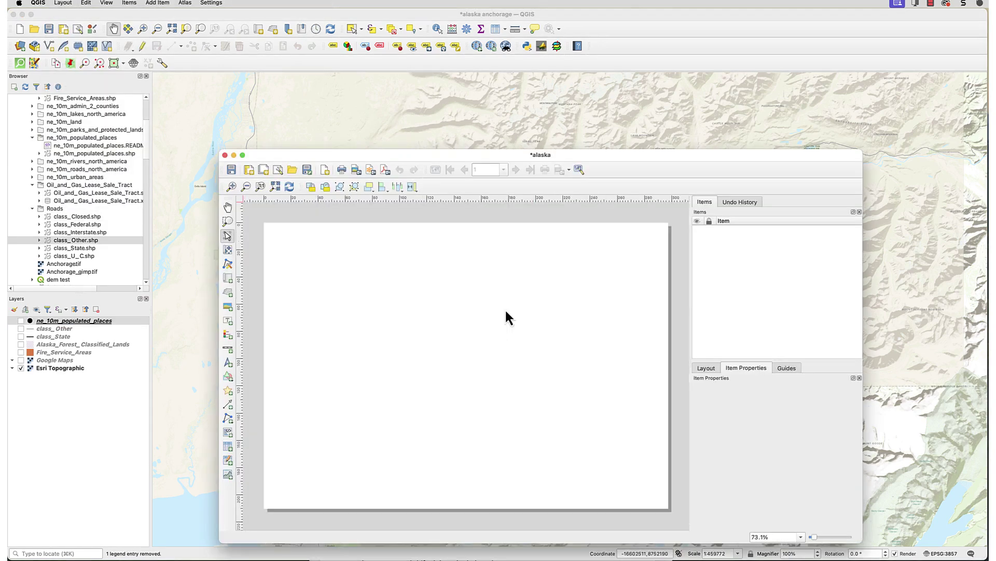
pyautogui.click(228, 279)
pyautogui.moveTo(266, 223); pyautogui.dragTo(668, 508)
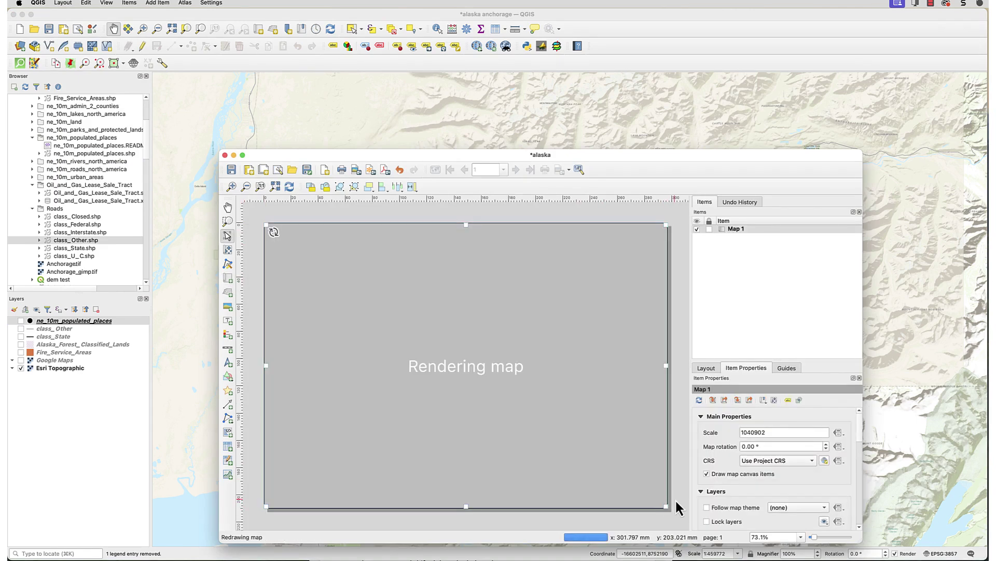
# Export the layout as alaska.tif at 400 dpi with a world file, then close it
pyautogui.click(63, 3)
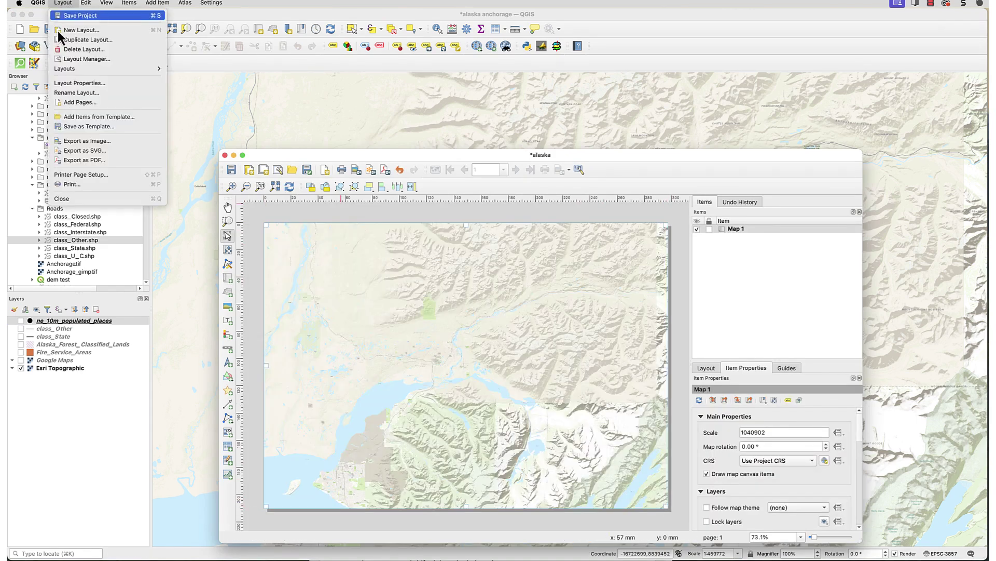
pyautogui.click(108, 142)
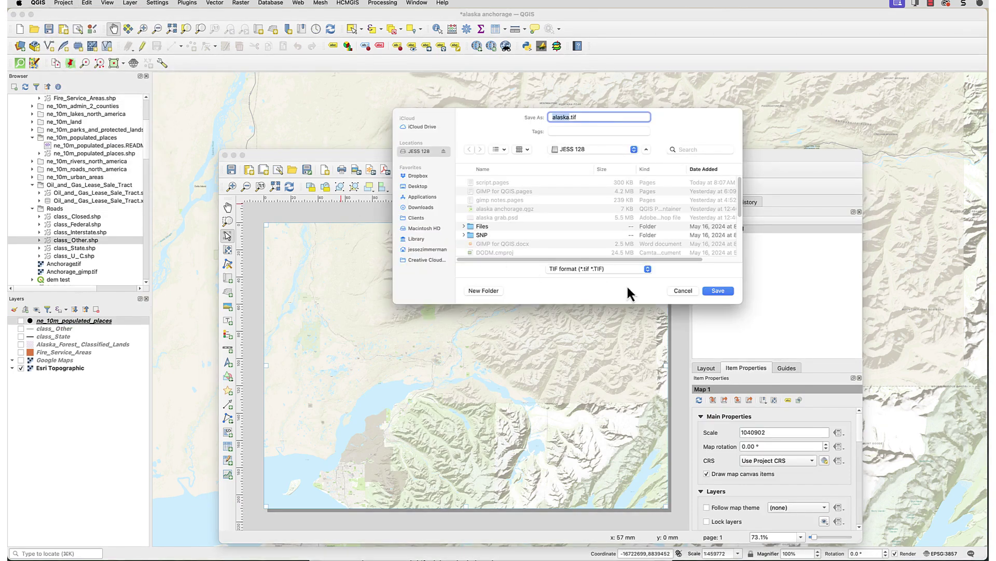
pyautogui.click(717, 292)
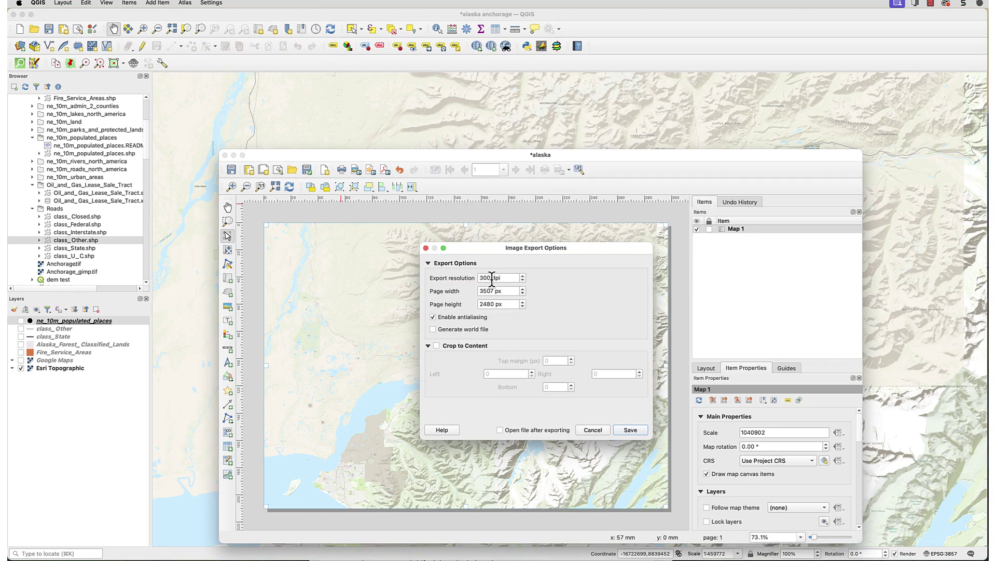
pyautogui.moveTo(483, 278); pyautogui.dragTo(467, 279)
pyautogui.write('4')
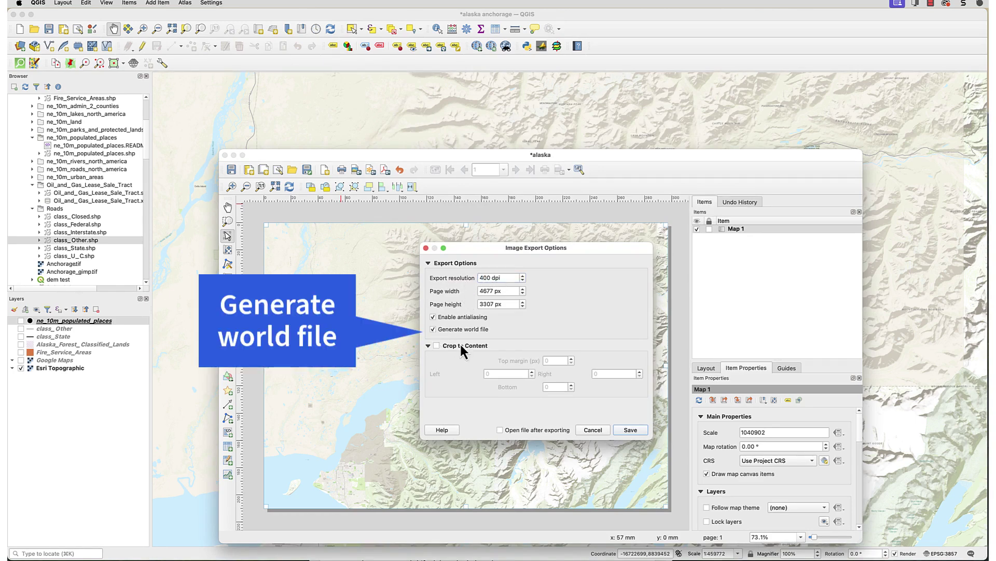
pyautogui.click(640, 433)
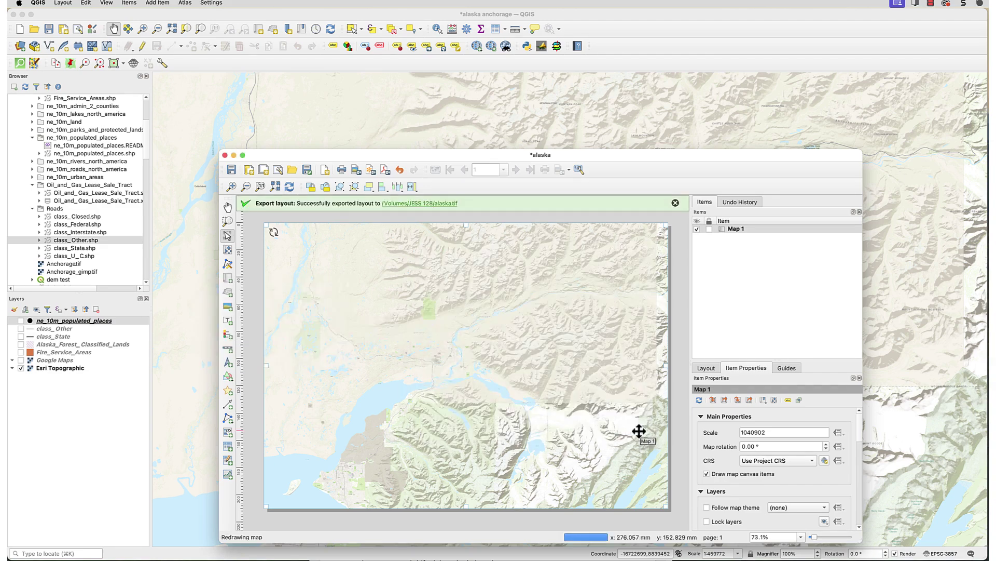
pyautogui.click(225, 155)
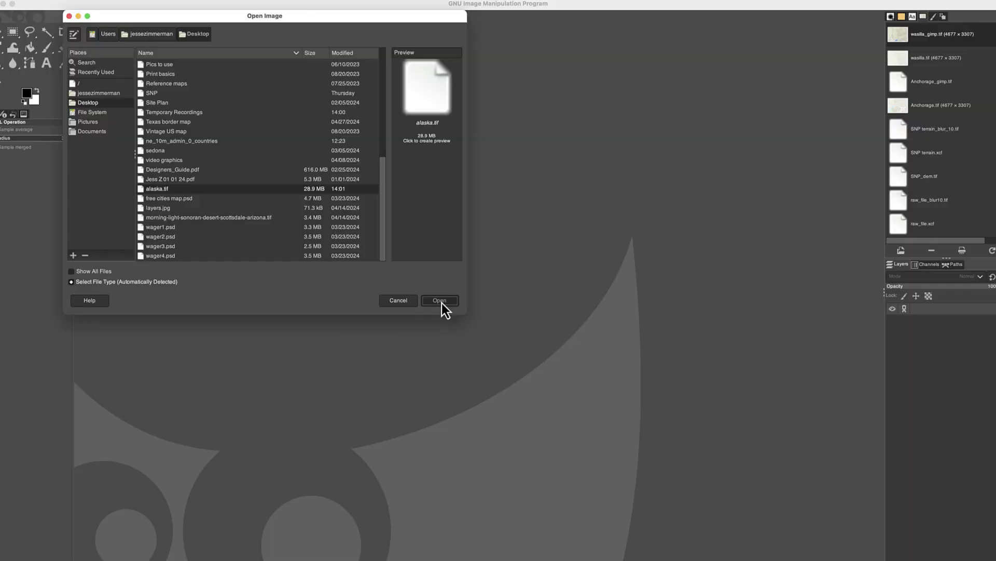
# Open alaska.tif and darken it with a Levels black input of about 103
pyautogui.click(441, 303)
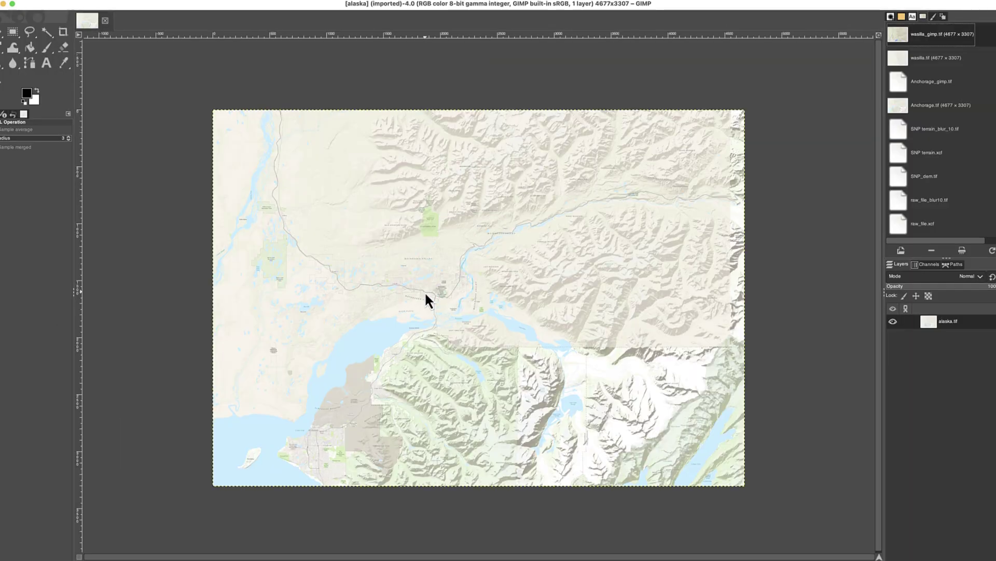
pyautogui.click(199, 3)
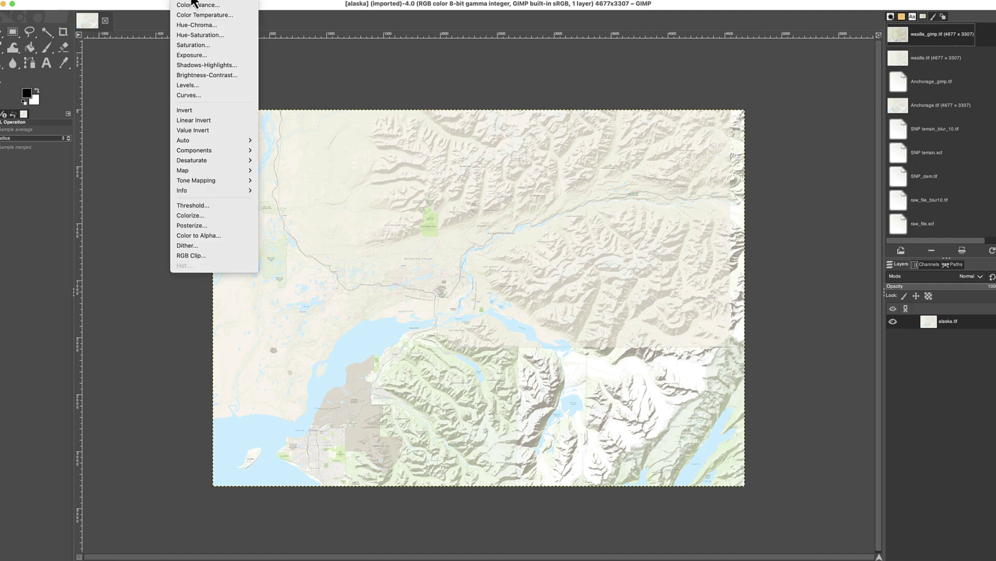
pyautogui.click(191, 85)
pyautogui.moveTo(218, 167); pyautogui.dragTo(282, 174)
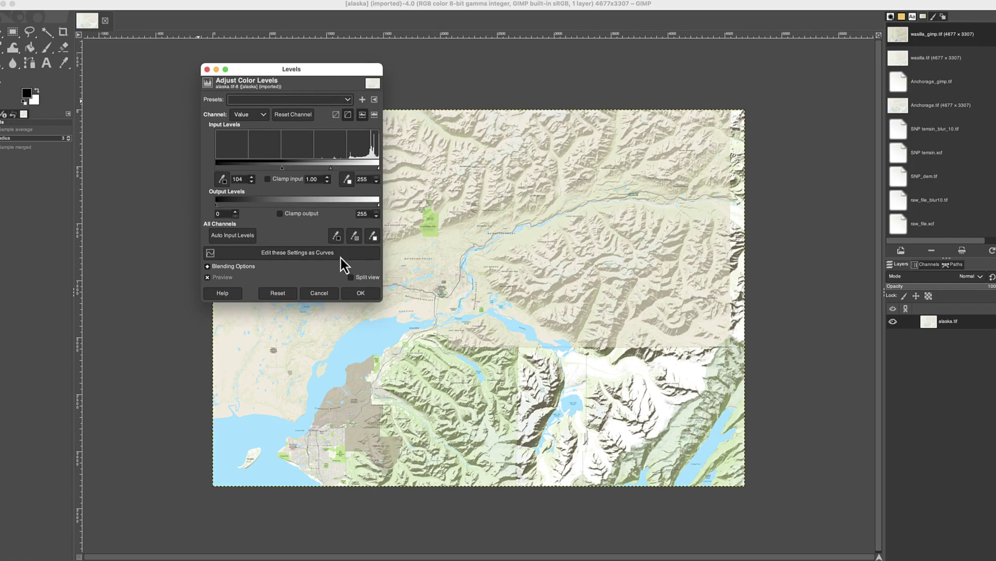
pyautogui.click(361, 293)
# Export the darkened image as alaska_gimp.tif
pyautogui.click(42, 3)
pyautogui.click(84, 128)
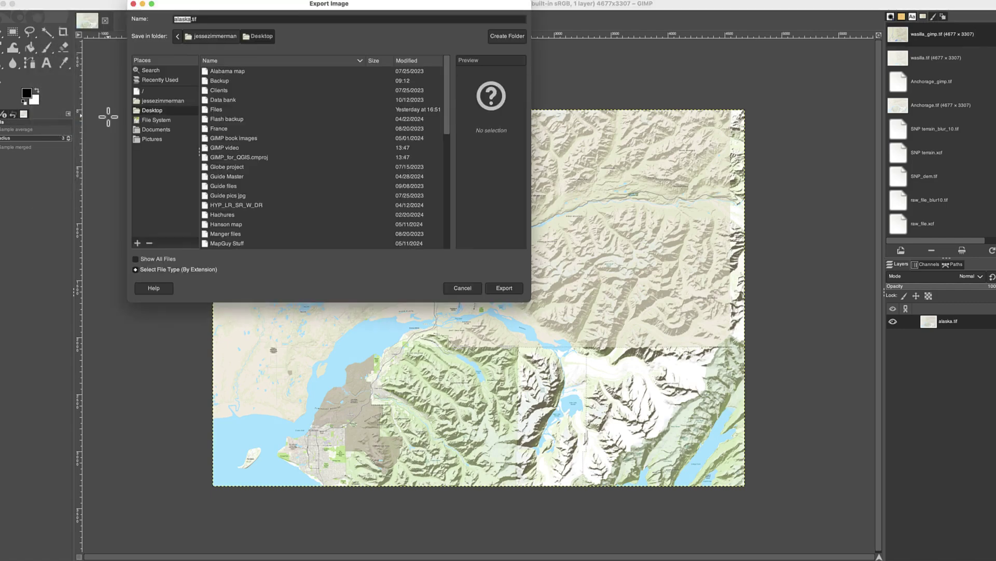
pyautogui.press('Right')
pyautogui.write('_gimp')
pyautogui.click(502, 289)
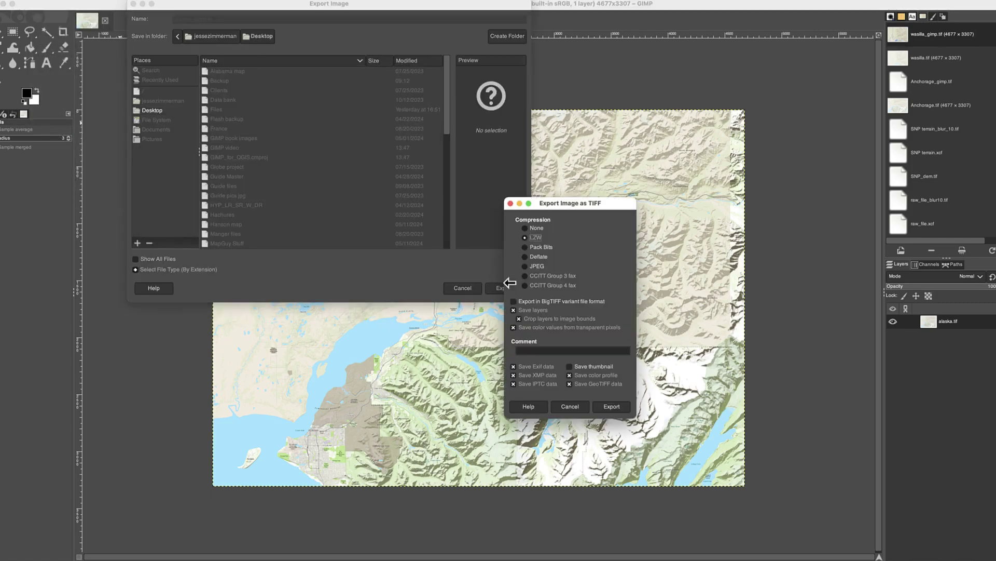
# Add alaska_gimp.tif and show Fire_Service_Areas, forest lands, class_State, class_Other roads and populated places
pyautogui.click(608, 408)
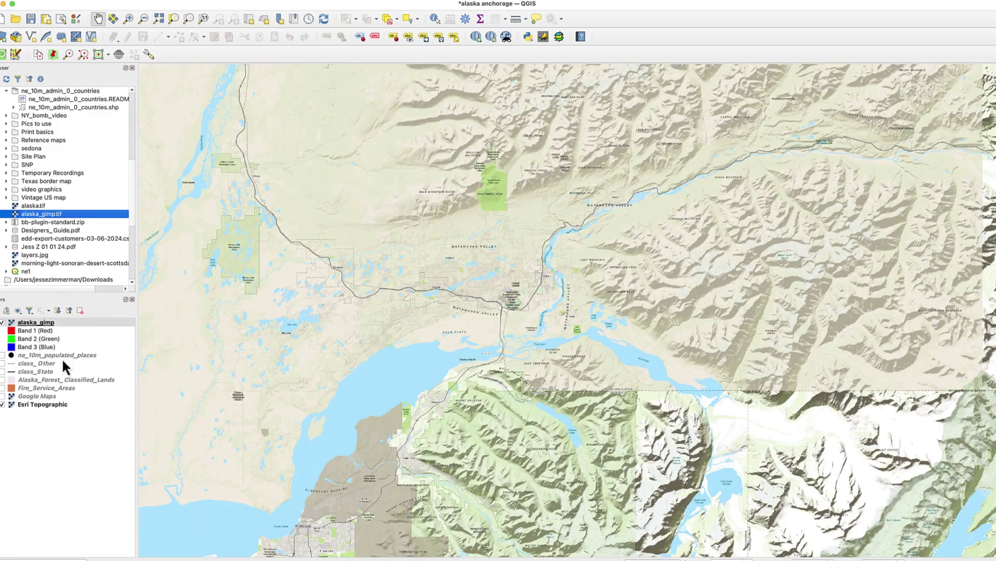
pyautogui.moveTo(62, 357); pyautogui.dragTo(82, 397)
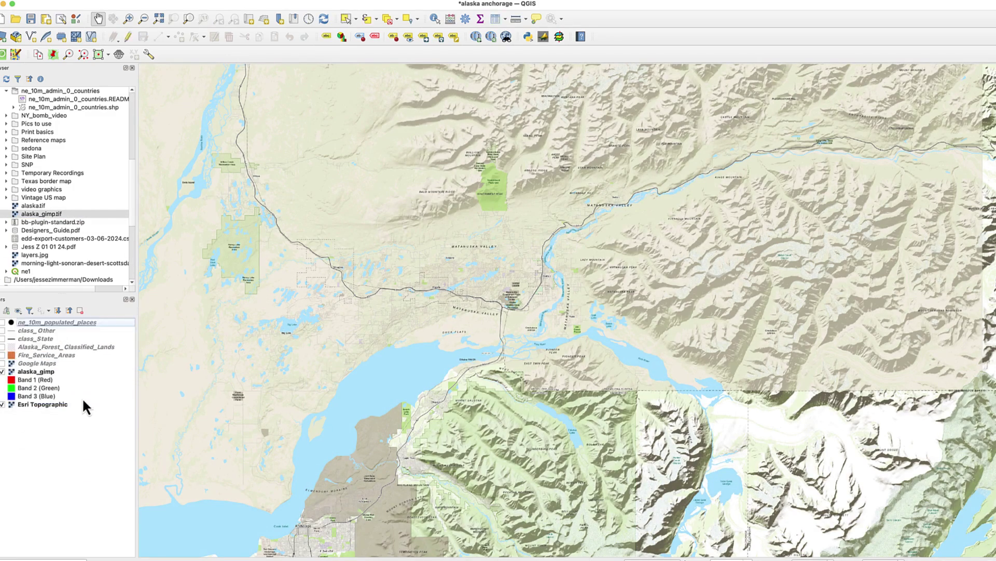
pyautogui.click(3, 355)
pyautogui.click(2, 347)
pyautogui.click(2, 338)
pyautogui.click(2, 330)
pyautogui.click(3, 323)
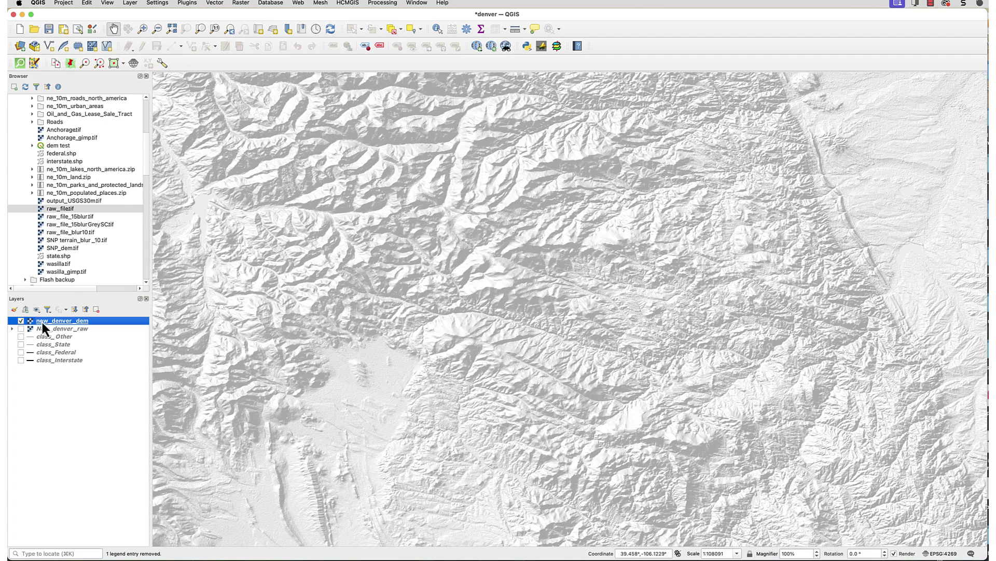
# Hide new_denver_dem and show the New_denver_raw elevation layer
pyautogui.click(21, 328)
pyautogui.click(20, 321)
pyautogui.click(62, 329)
# Create a 'denver' print layout with a map frame filling the page
pyautogui.click(64, 2)
pyautogui.click(111, 165)
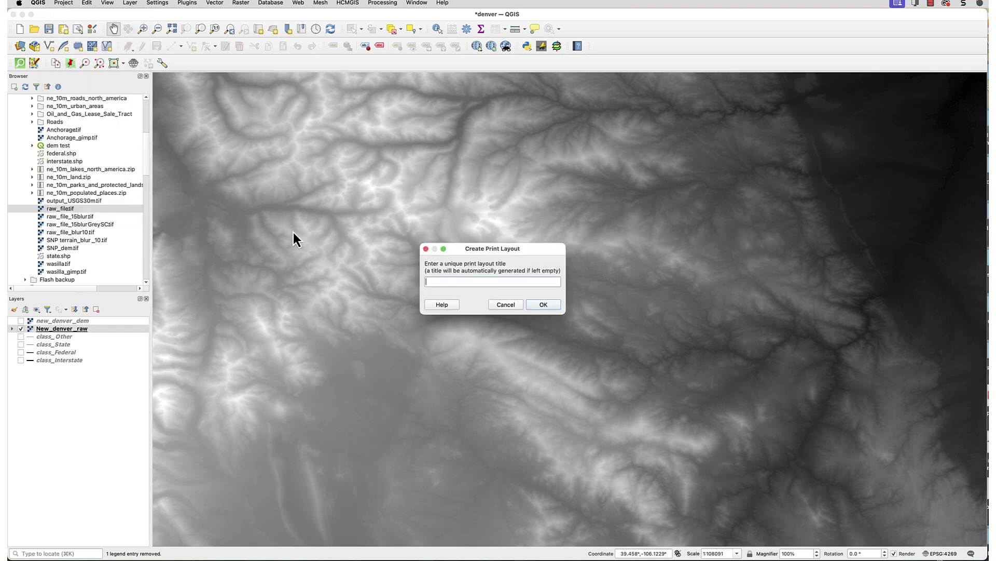
pyautogui.write('denver')
pyautogui.press('Return')
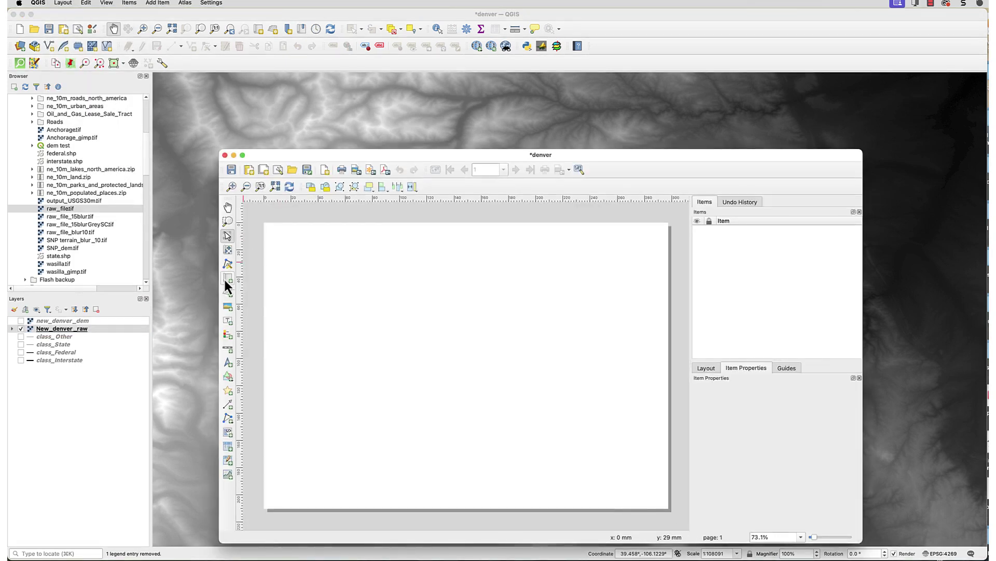
pyautogui.click(227, 278)
pyautogui.moveTo(263, 224); pyautogui.dragTo(668, 506)
# Export the denver layout as a 400 dpi denver.tif image
pyautogui.click(62, 3)
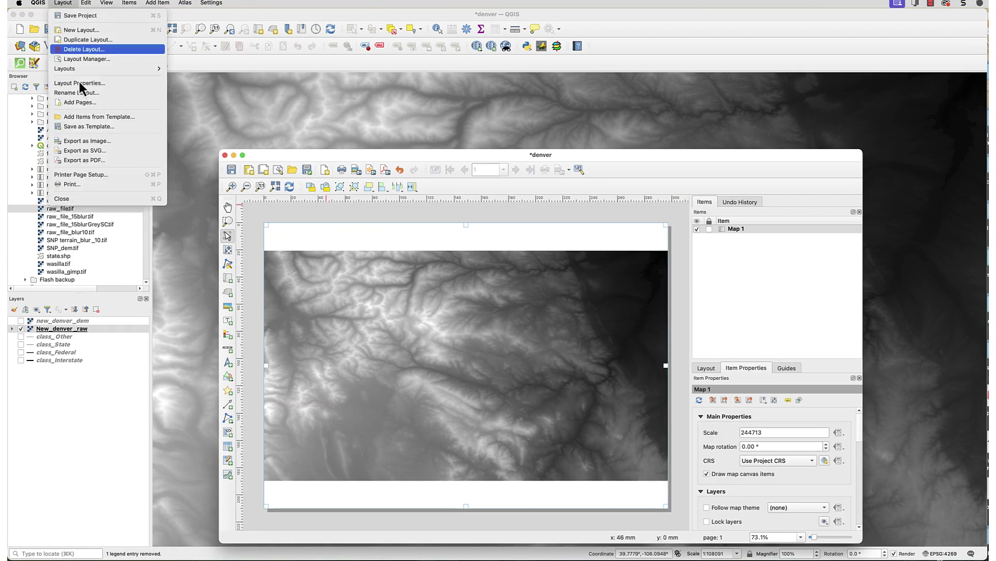
pyautogui.click(104, 141)
pyautogui.press('Return')
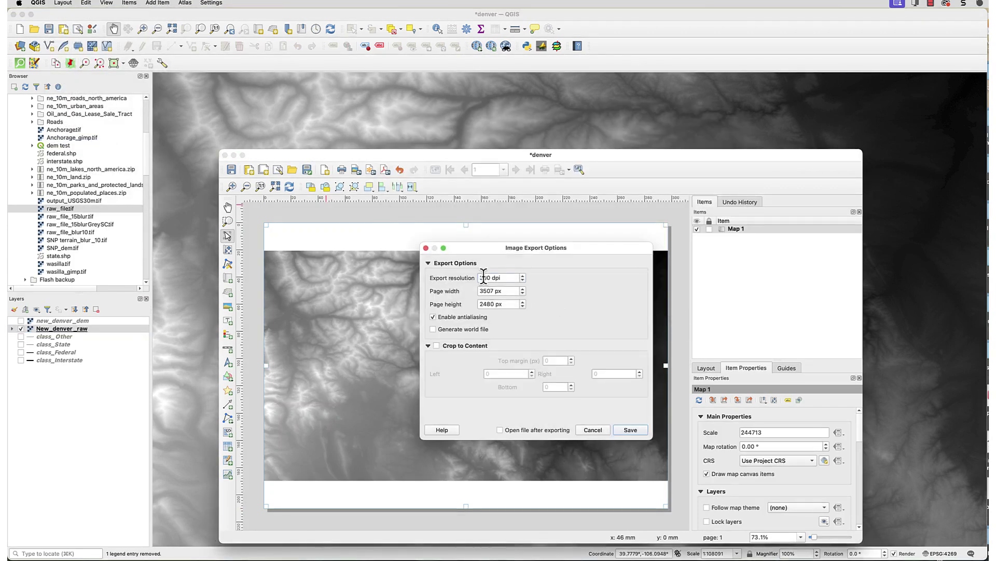
pyautogui.click(630, 430)
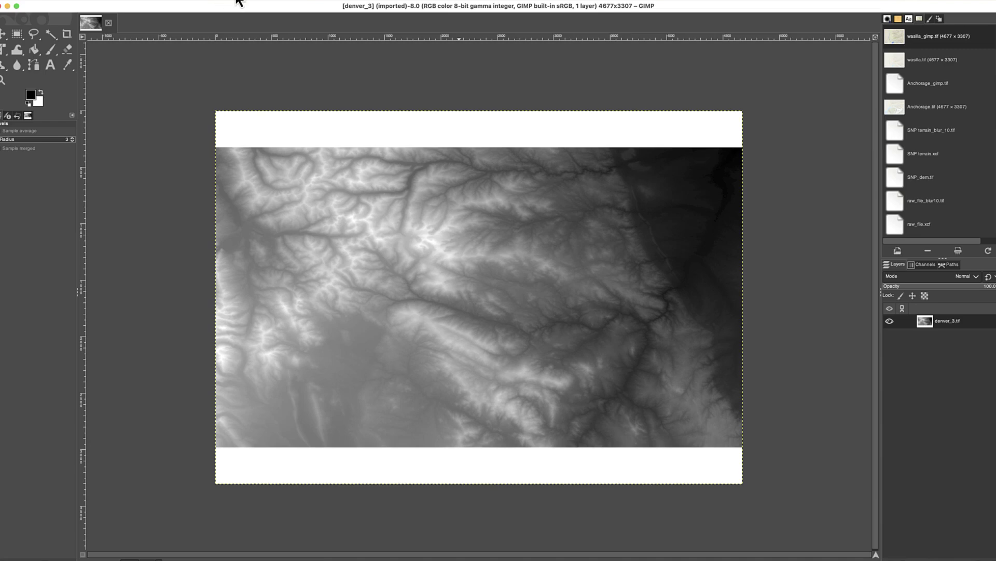
# Apply a 10 × 10 Gaussian blur to denver_3.tif
pyautogui.click(240, 2)
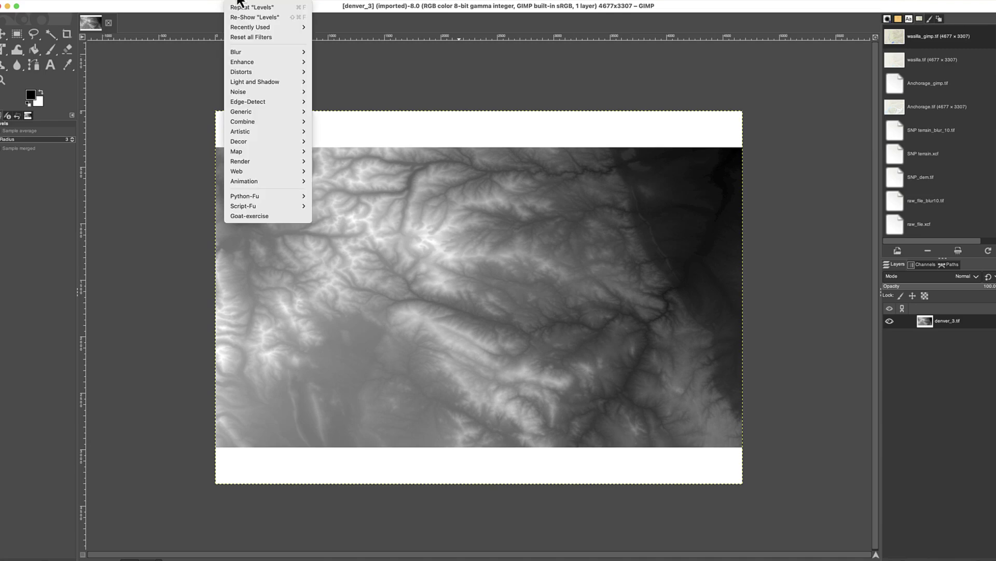
pyautogui.moveTo(254, 52)
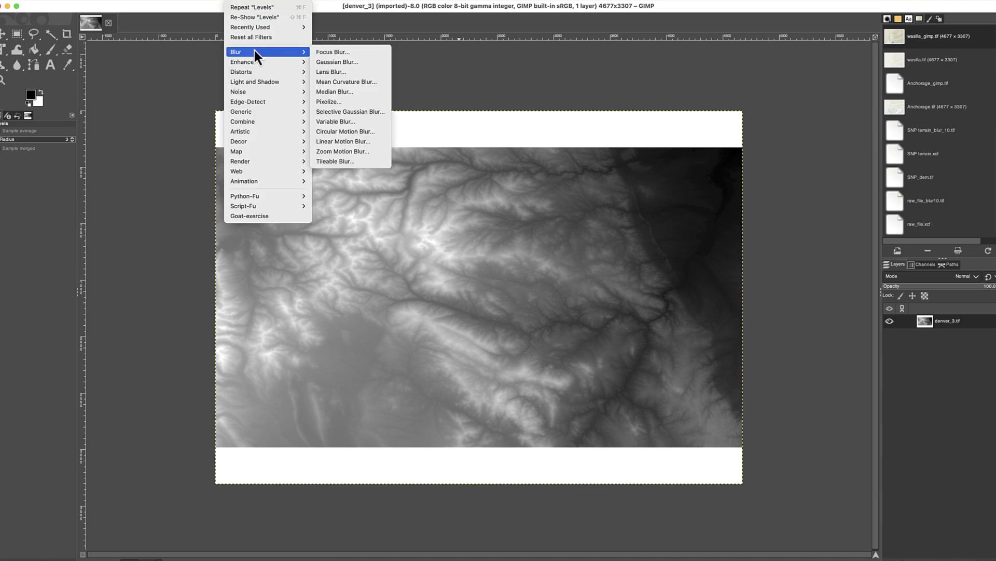
pyautogui.click(344, 62)
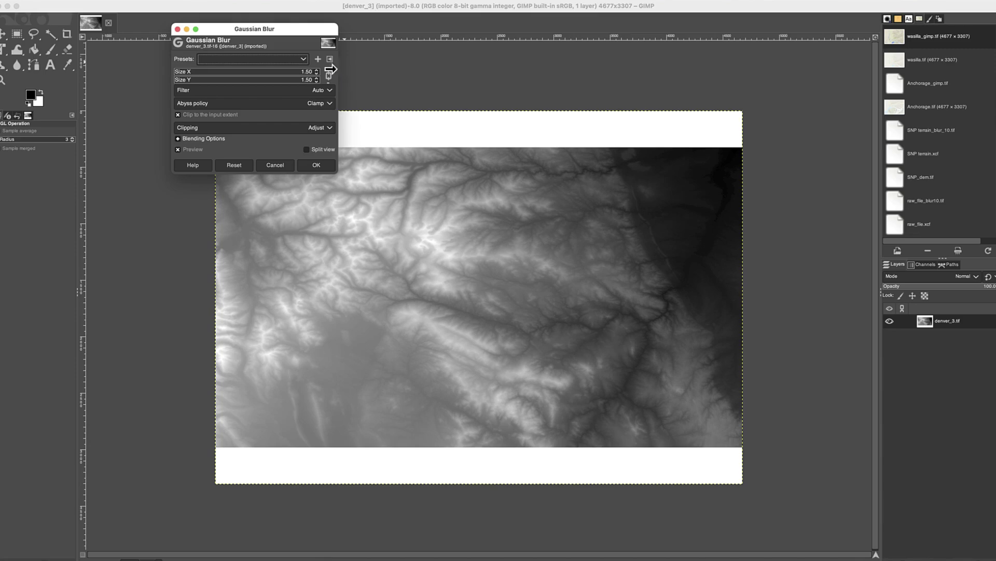
pyautogui.click(306, 70)
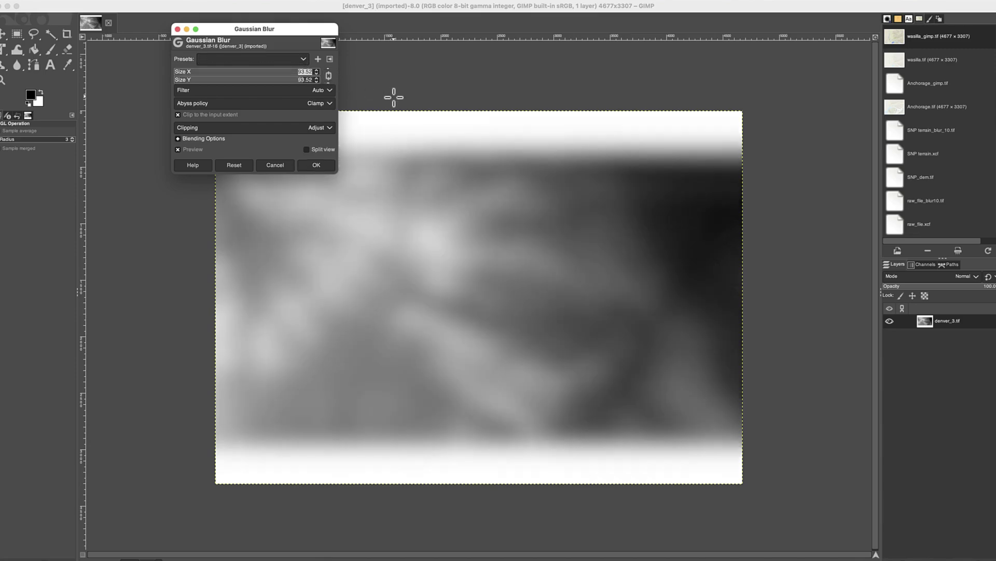
pyautogui.write('10')
pyautogui.press('Tab')
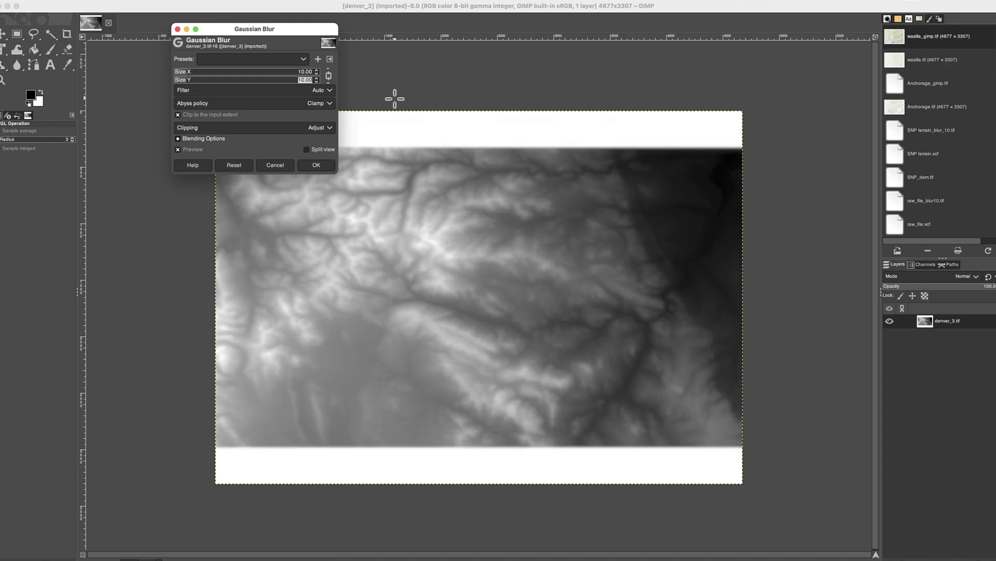
pyautogui.click(317, 165)
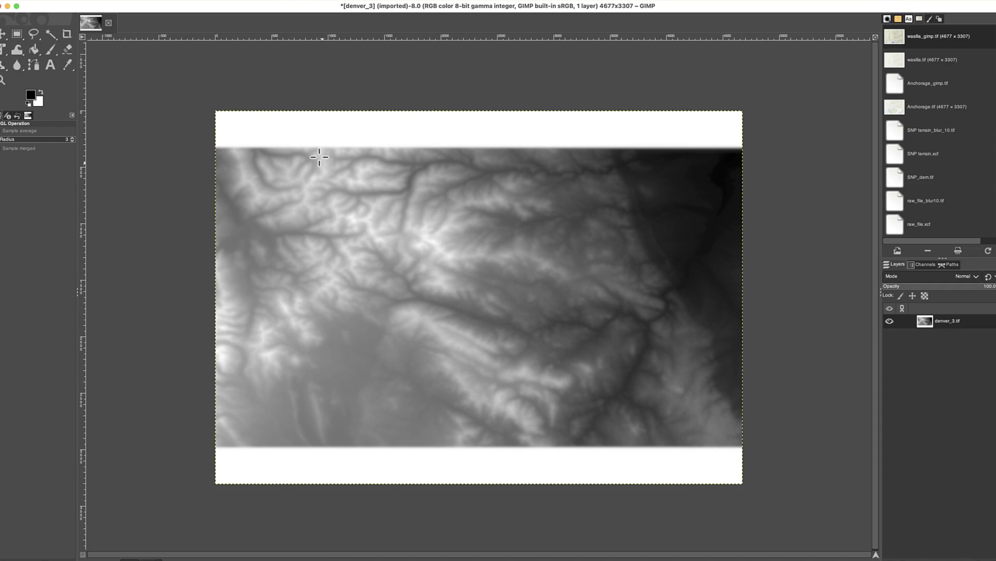
# Convert the blurred Denver image to grayscale mode
pyautogui.click(140, 1)
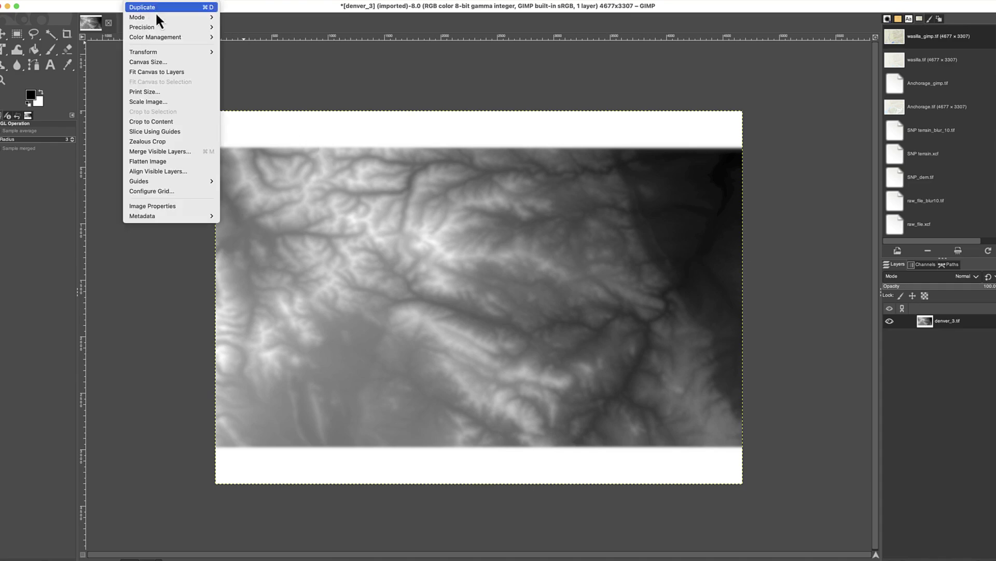
pyautogui.moveTo(155, 15)
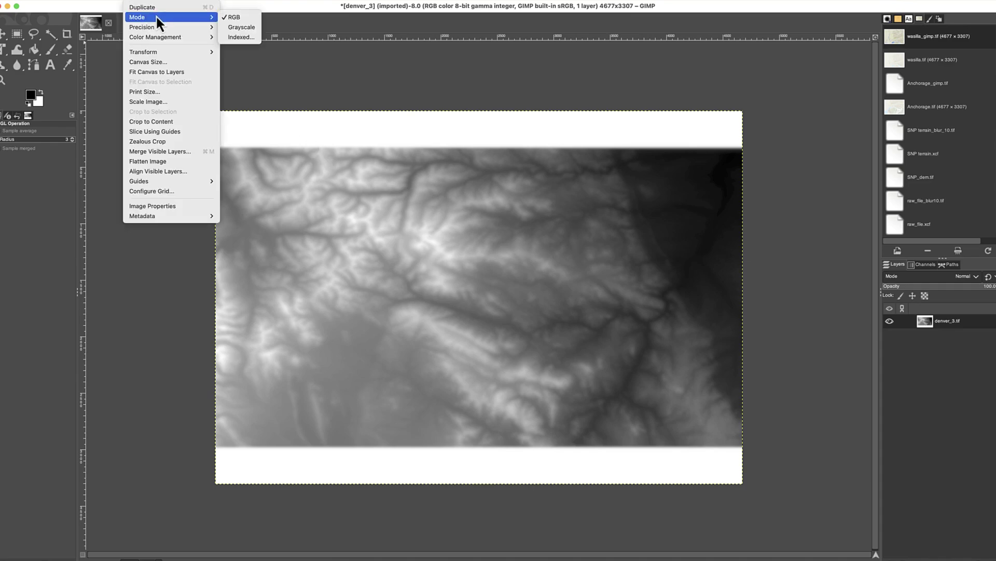
pyautogui.click(242, 27)
# Export it as denver_3_blur.tif and add it to the QGIS layers
pyautogui.click(52, 1)
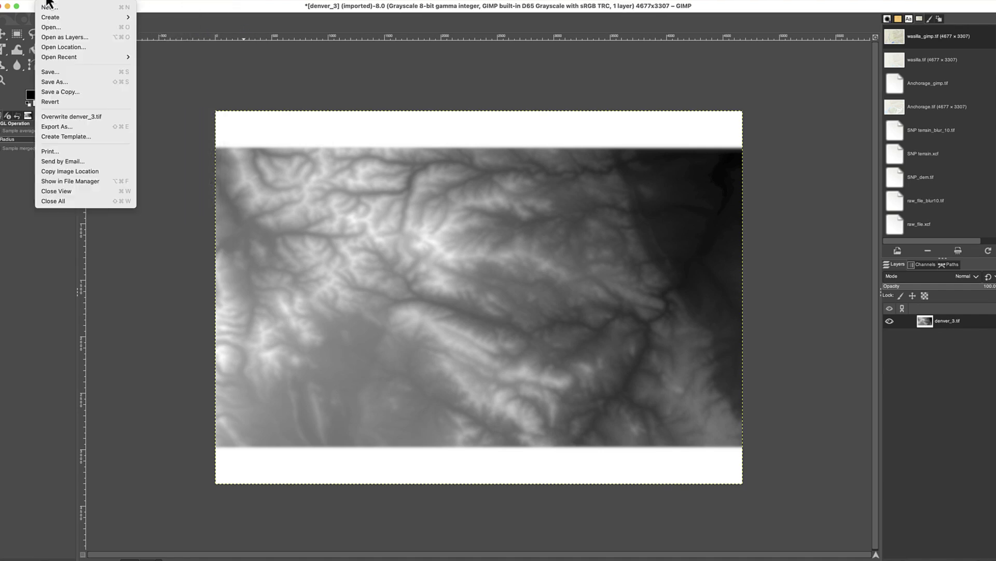
pyautogui.click(89, 125)
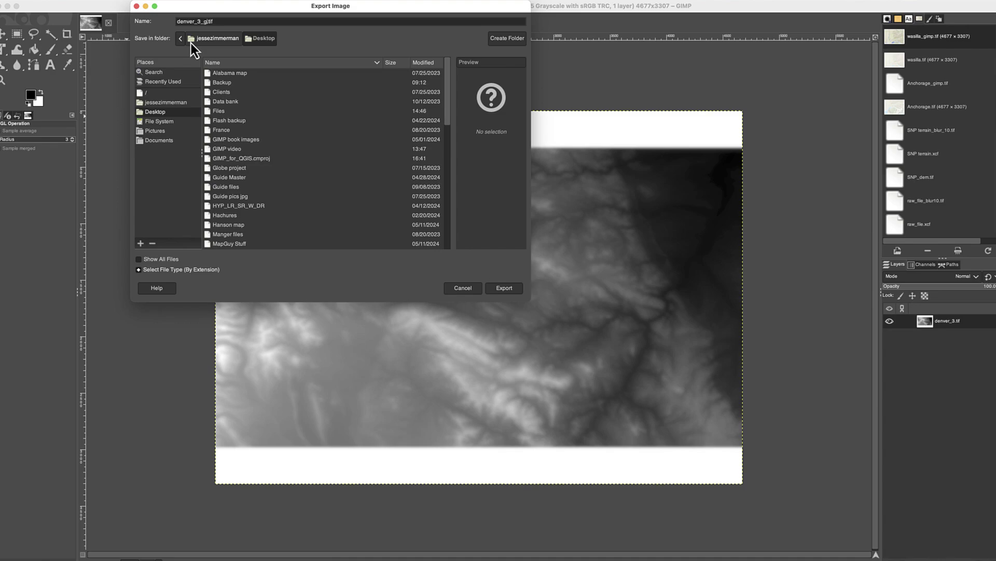
pyautogui.write('_gblu')
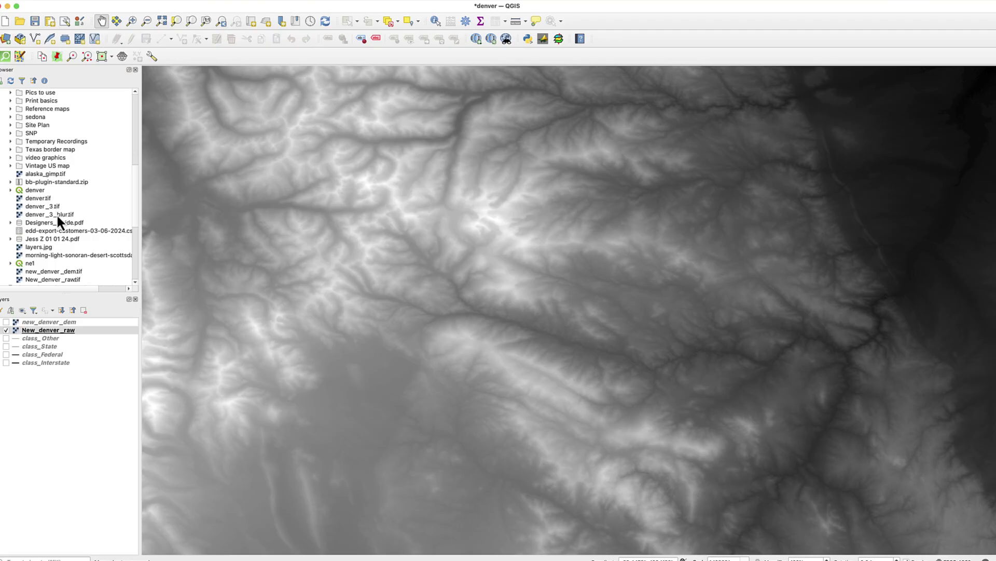
pyautogui.moveTo(57, 214); pyautogui.dragTo(78, 417)
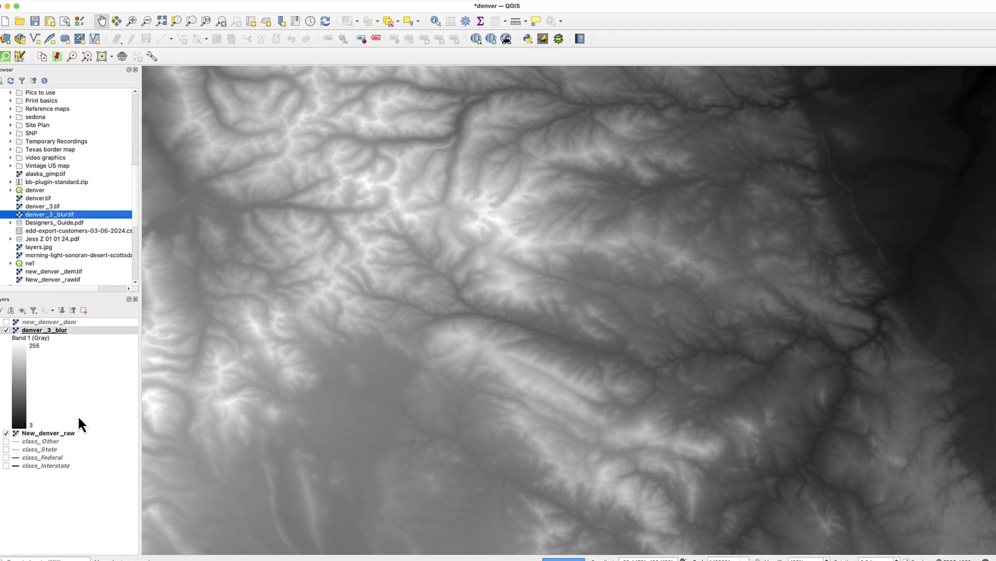
# Switch the denver_3_blur layer's symbology to Hillshade rendering
pyautogui.doubleClick(78, 331)
pyautogui.click(516, 179)
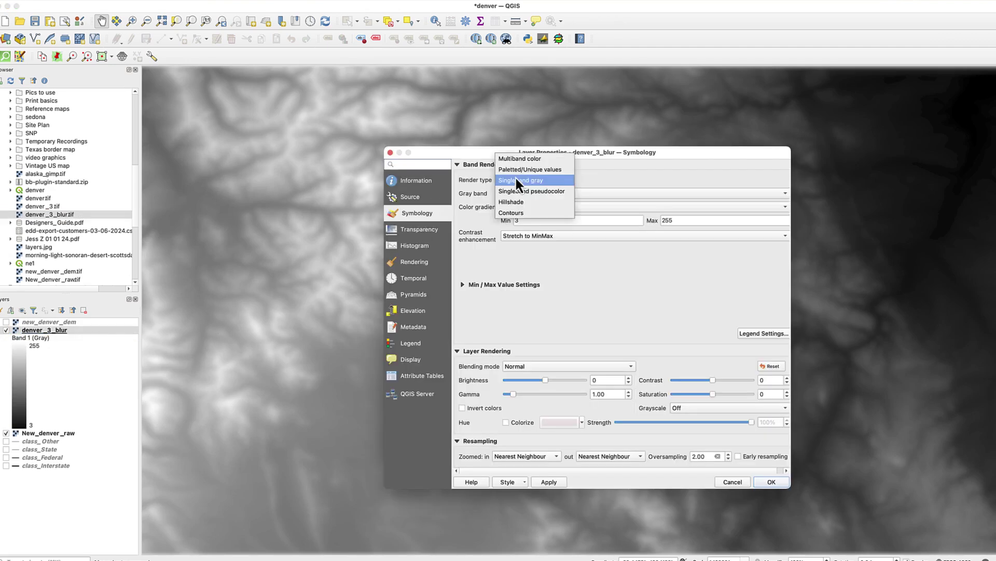
pyautogui.click(518, 201)
pyautogui.click(552, 482)
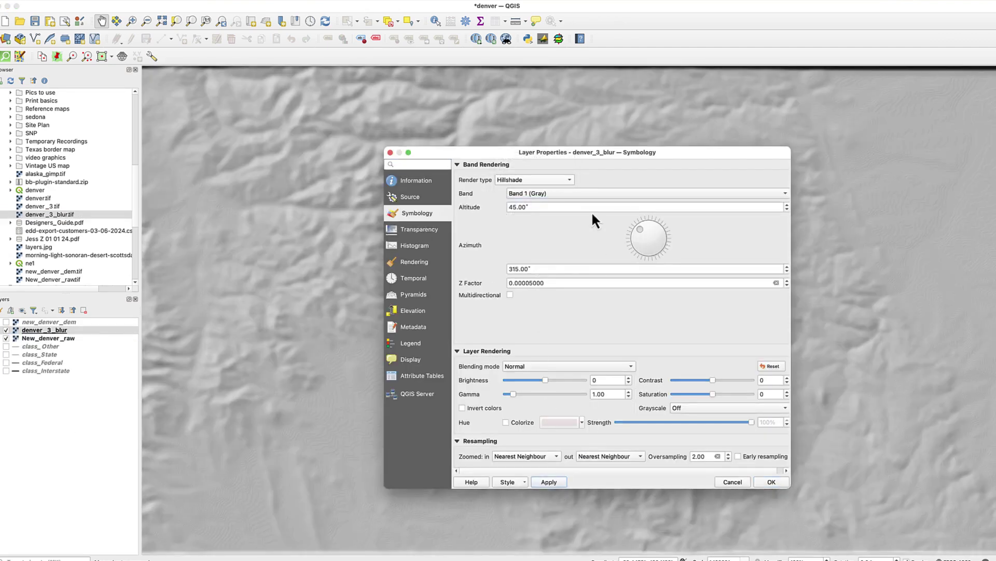
pyautogui.click(772, 482)
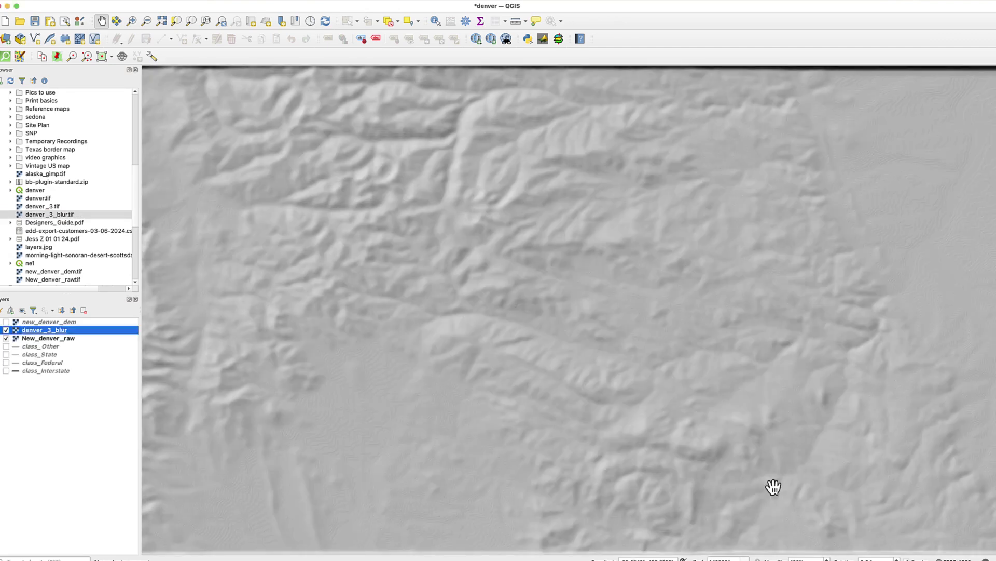
# Lighten the denver_3_blur hillshade with brightness 49 and gamma 1.87
pyautogui.doubleClick(103, 331)
pyautogui.moveTo(545, 380); pyautogui.dragTo(521, 394)
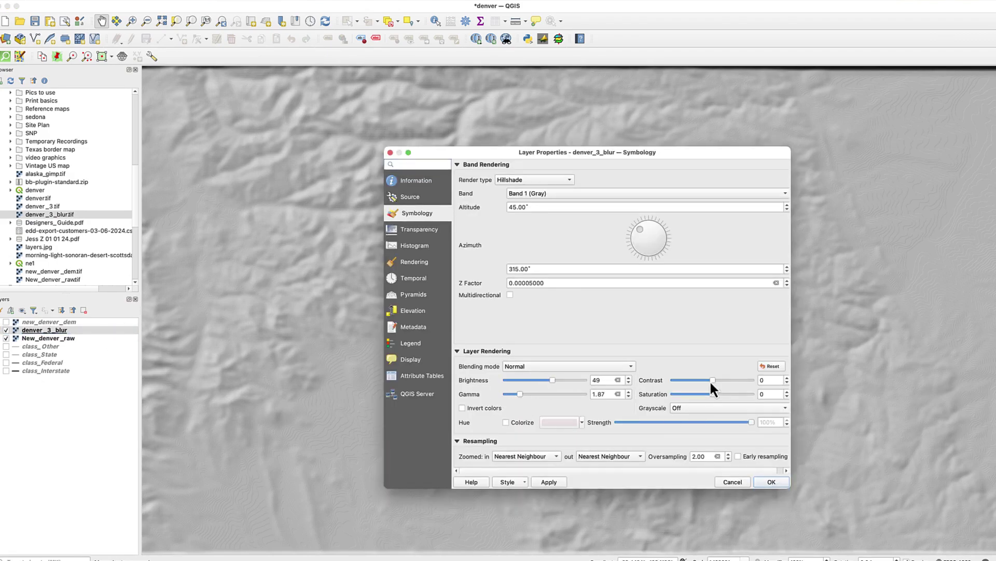
pyautogui.moveTo(711, 384); pyautogui.dragTo(714, 384)
pyautogui.click(527, 456)
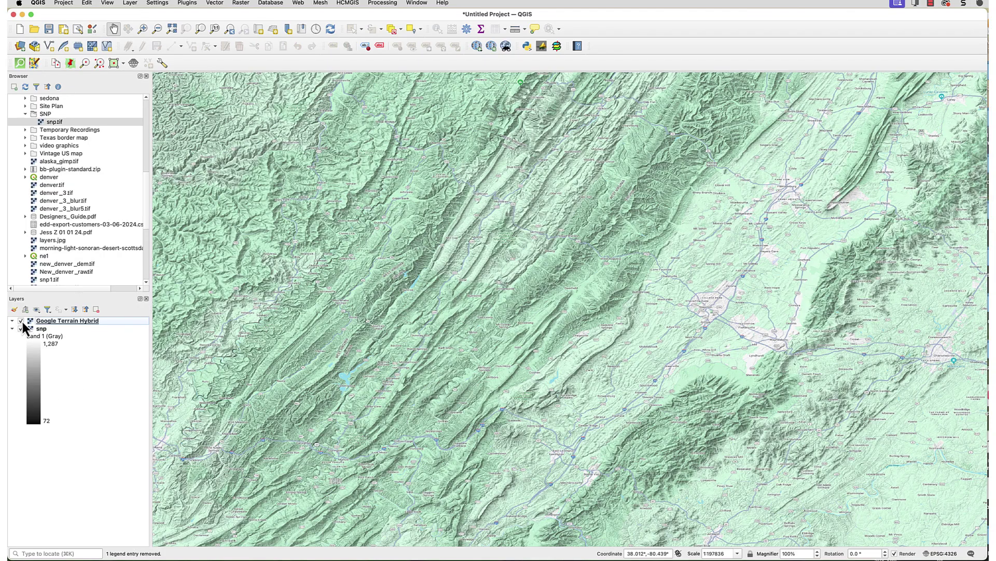
# Uncheck the Google Terrain Hybrid layer to reveal the snp elevation raster
pyautogui.click(20, 320)
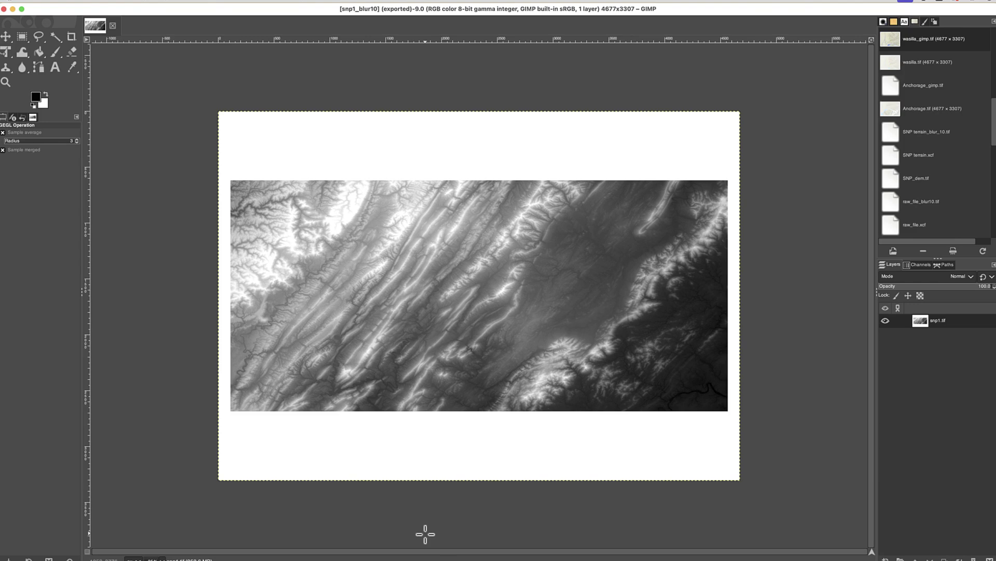
# Apply a Gaussian blur of size 10 to the snp1 image
pyautogui.click(237, 4)
pyautogui.moveTo(290, 54)
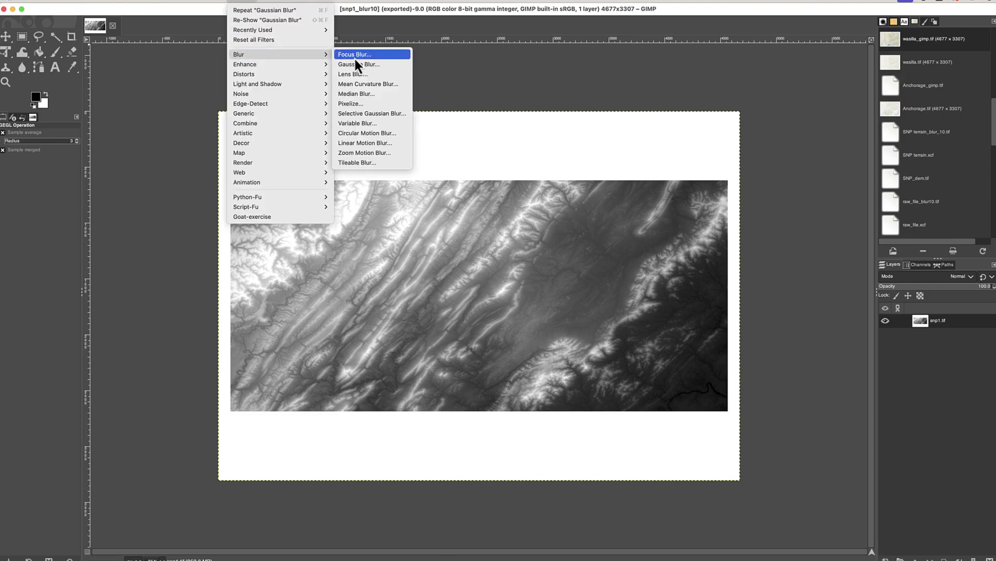
pyautogui.click(358, 64)
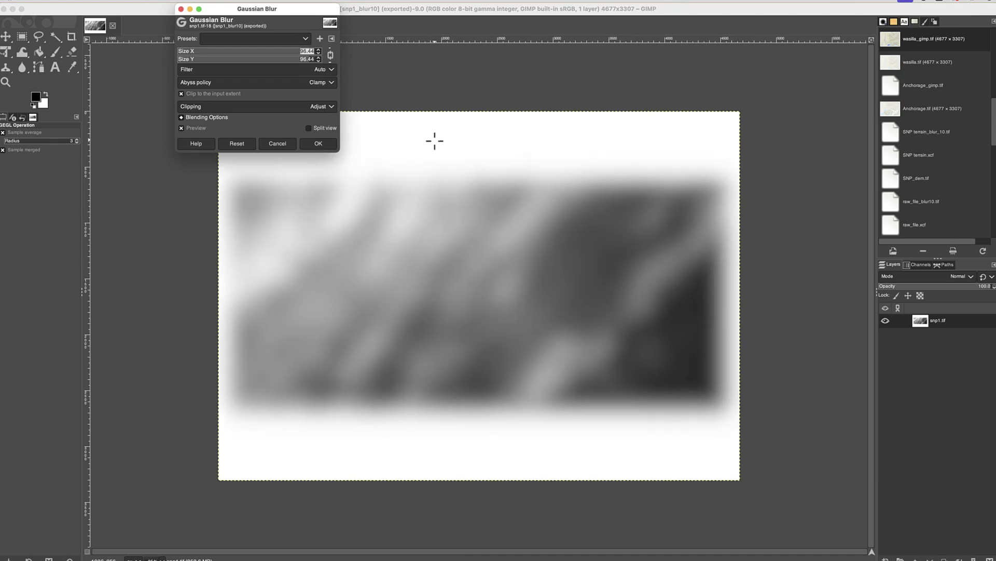
pyautogui.write('10')
pyautogui.press('Tab')
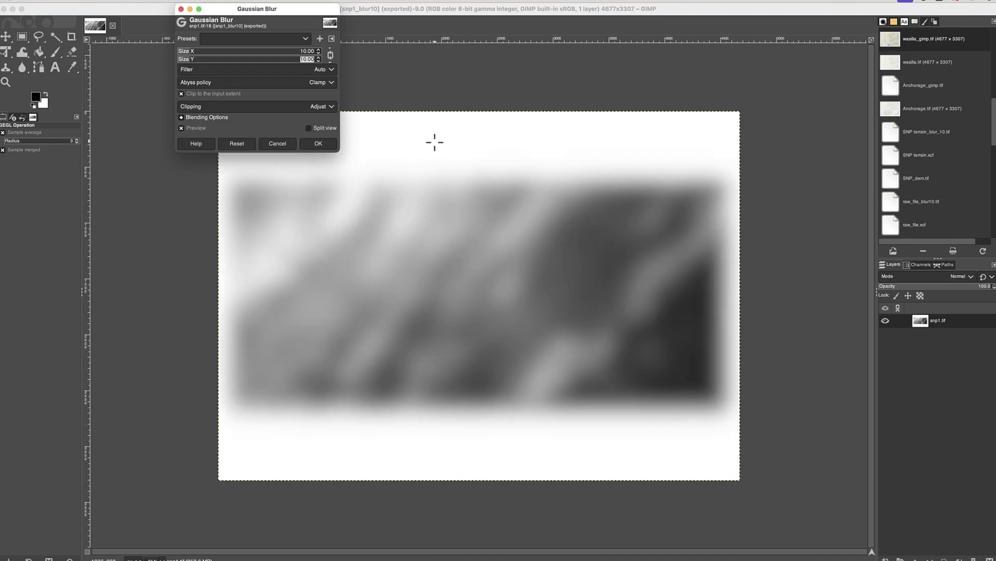
pyautogui.click(317, 144)
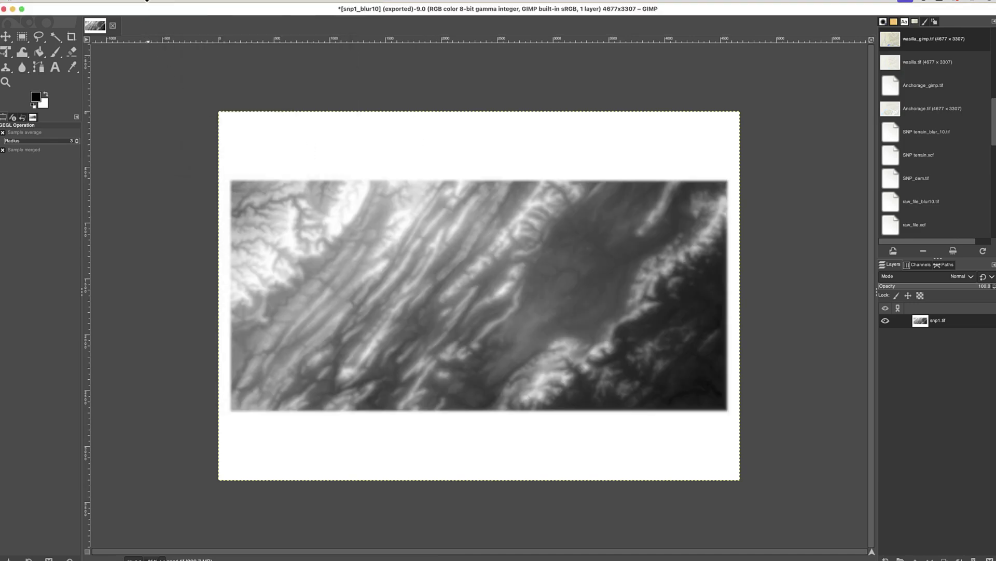
# Convert the blurred image to grayscale and export it as a TIFF
pyautogui.click(149, 2)
pyautogui.moveTo(147, 19)
pyautogui.click(233, 30)
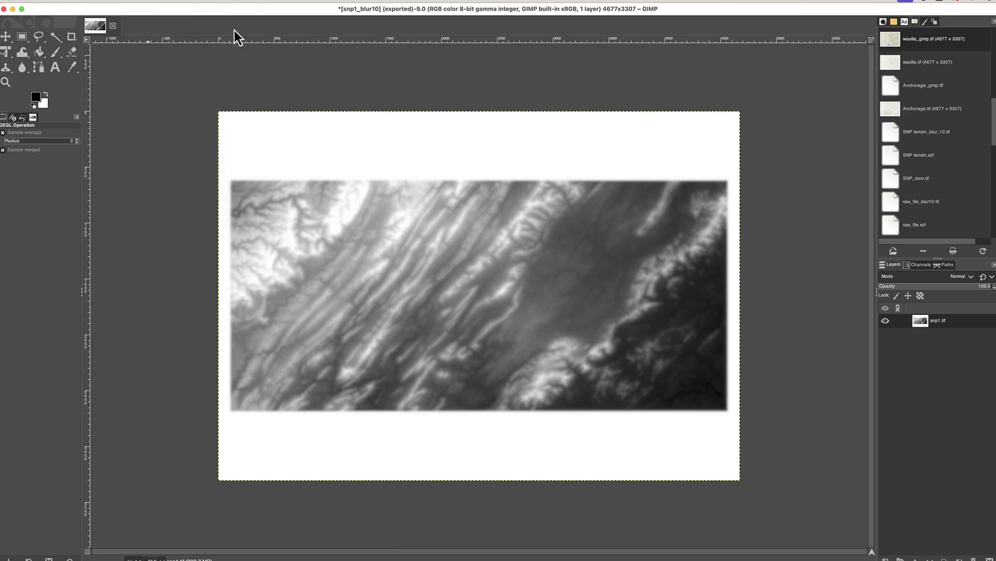
pyautogui.click(79, 2)
pyautogui.click(88, 128)
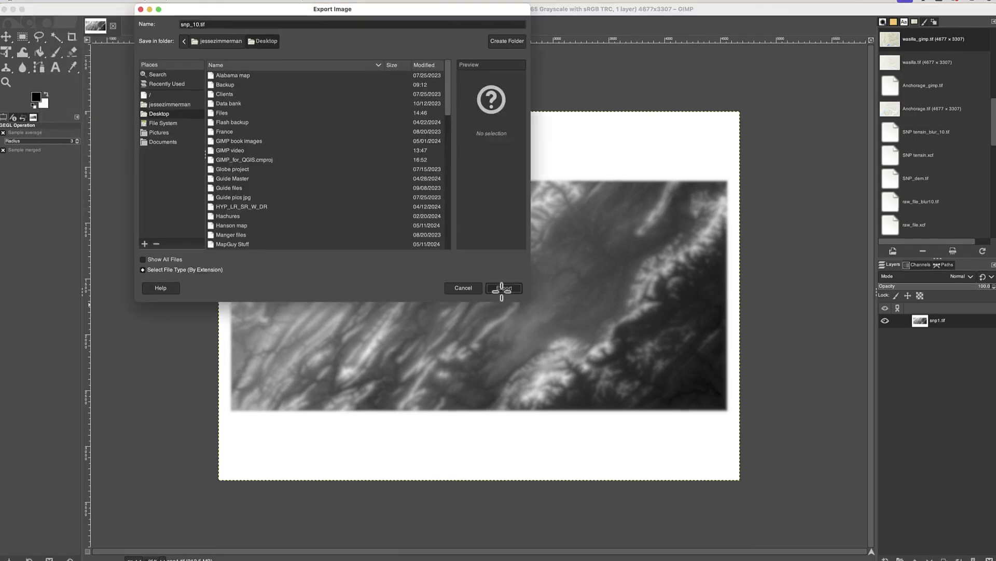
pyautogui.click(501, 290)
# Finish the TIFF export and add snp1_blur10.tif to the QGIS layers
pyautogui.click(603, 406)
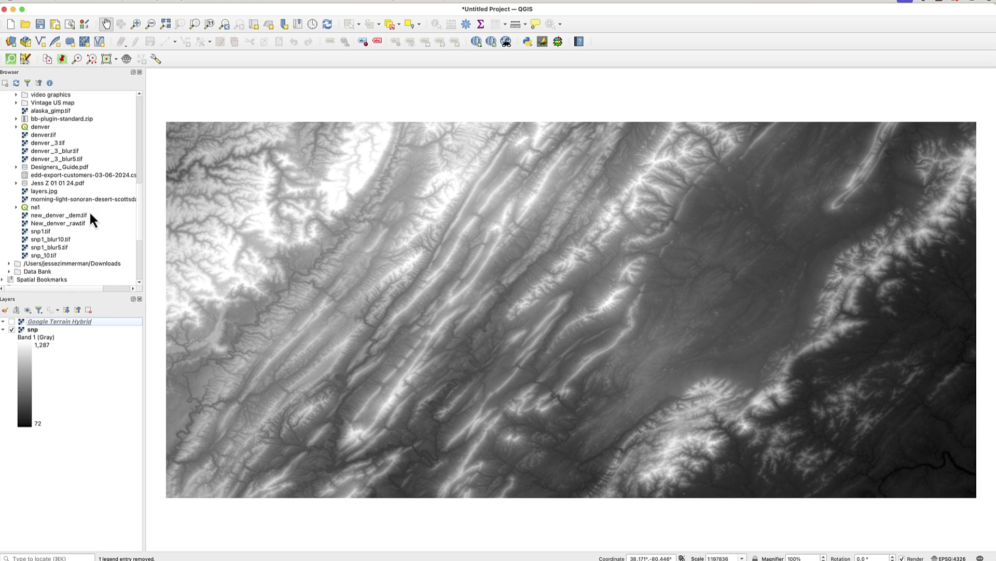
pyautogui.moveTo(64, 239); pyautogui.dragTo(72, 342)
pyautogui.click(37, 341)
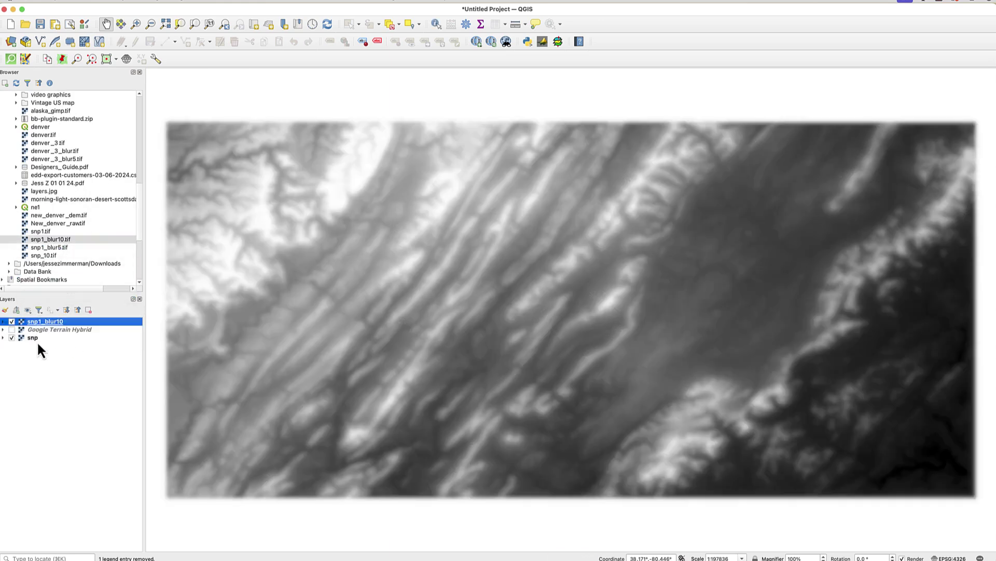
# Render snp1_blur10 as a hillshade with Z Factor 0.00005
pyautogui.doubleClick(52, 322)
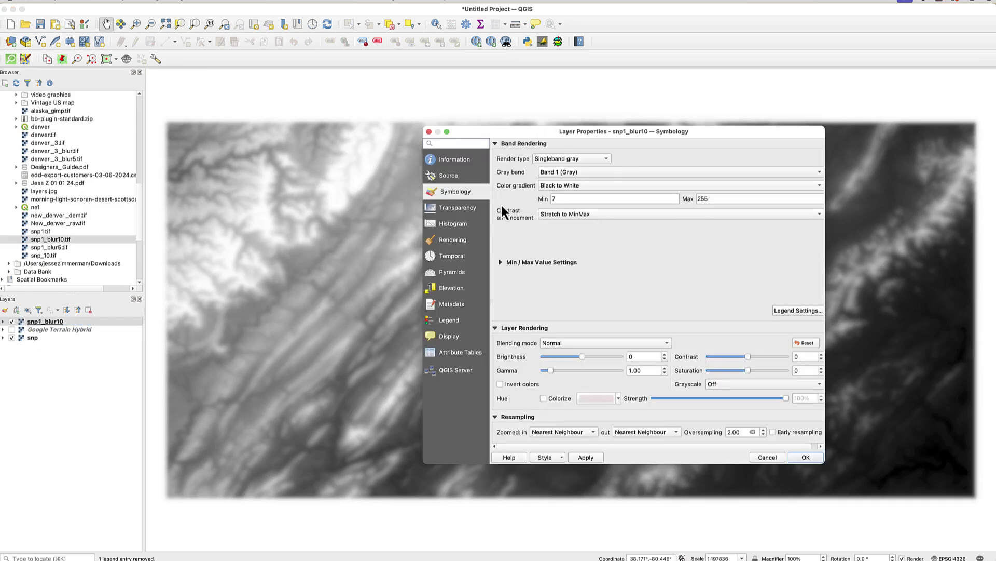
pyautogui.click(571, 158)
pyautogui.click(556, 177)
pyautogui.moveTo(581, 260); pyautogui.dragTo(528, 257)
pyautogui.press('BackSpace')
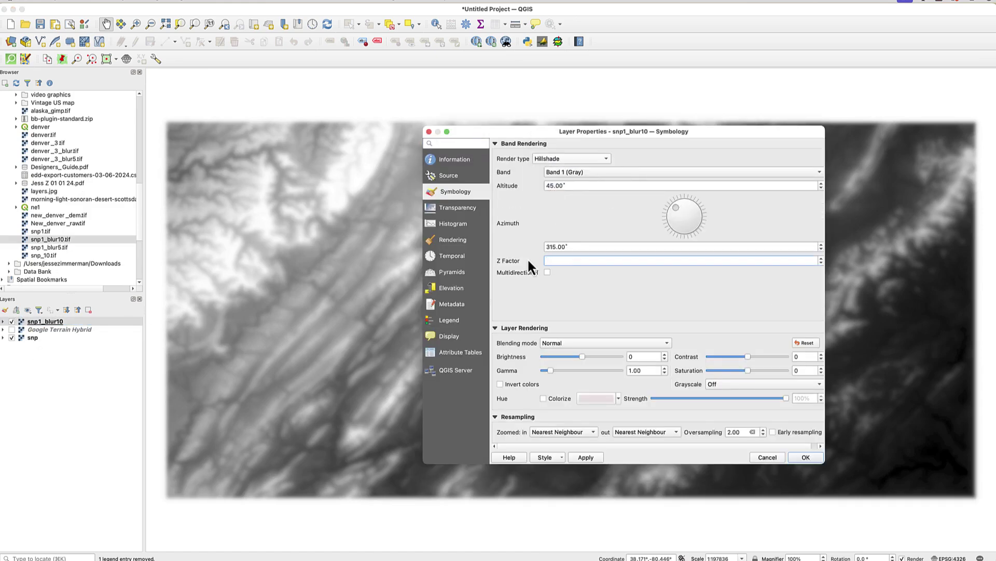
pyautogui.write('.00005')
pyautogui.click(586, 457)
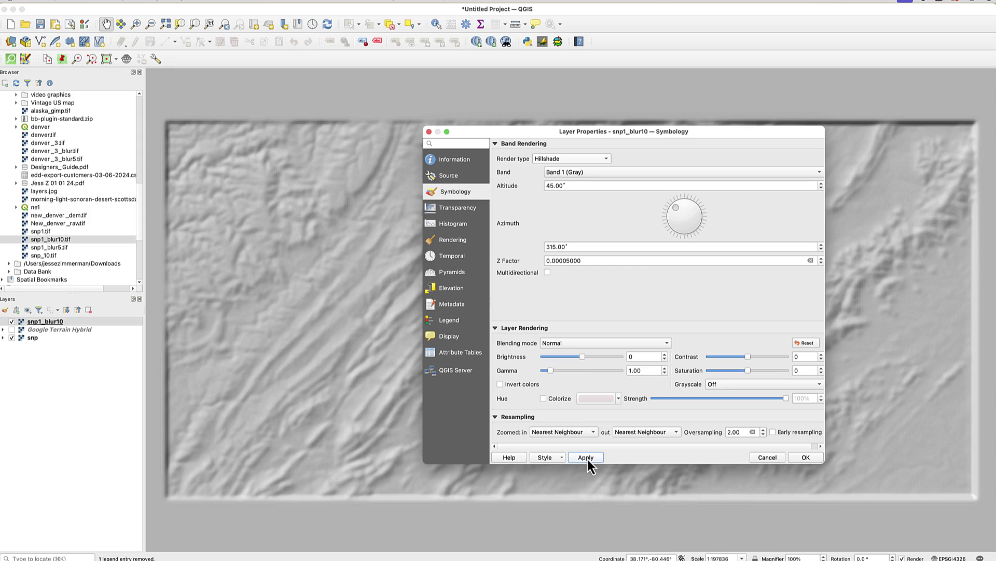
# Set hillshade brightness 69, contrast -34, and bilinear resampling
pyautogui.moveTo(584, 357); pyautogui.dragTo(558, 370)
pyautogui.moveTo(746, 357); pyautogui.dragTo(735, 356)
pyautogui.click(647, 432)
pyautogui.click(623, 442)
pyautogui.click(576, 433)
pyautogui.click(580, 442)
pyautogui.click(805, 456)
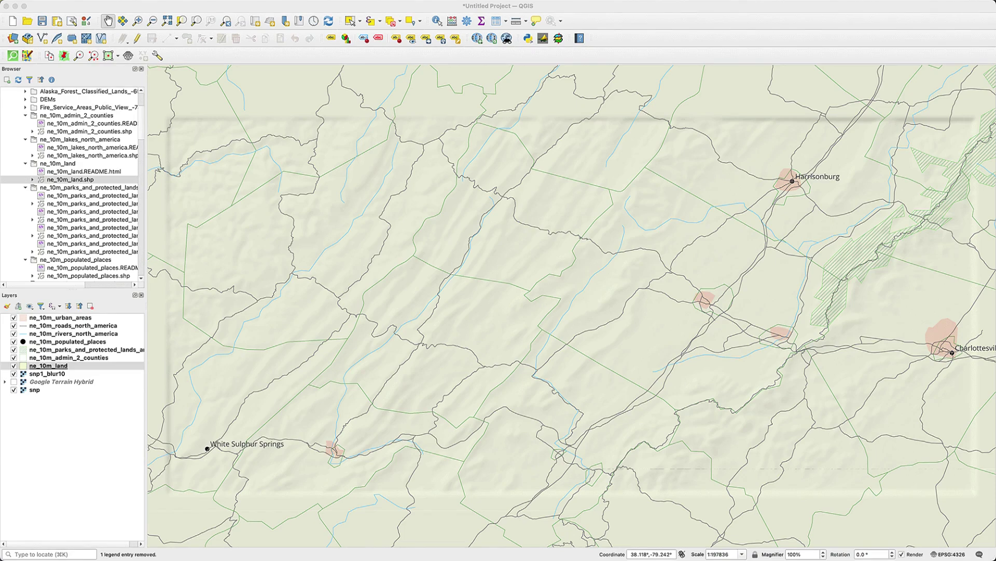
pyautogui.click(14, 374)
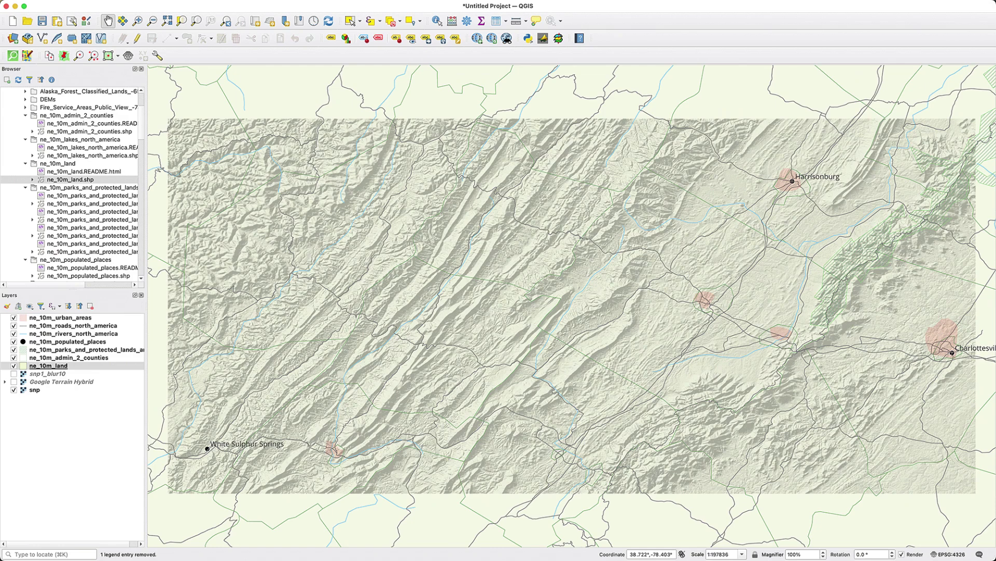
pyautogui.click(13, 373)
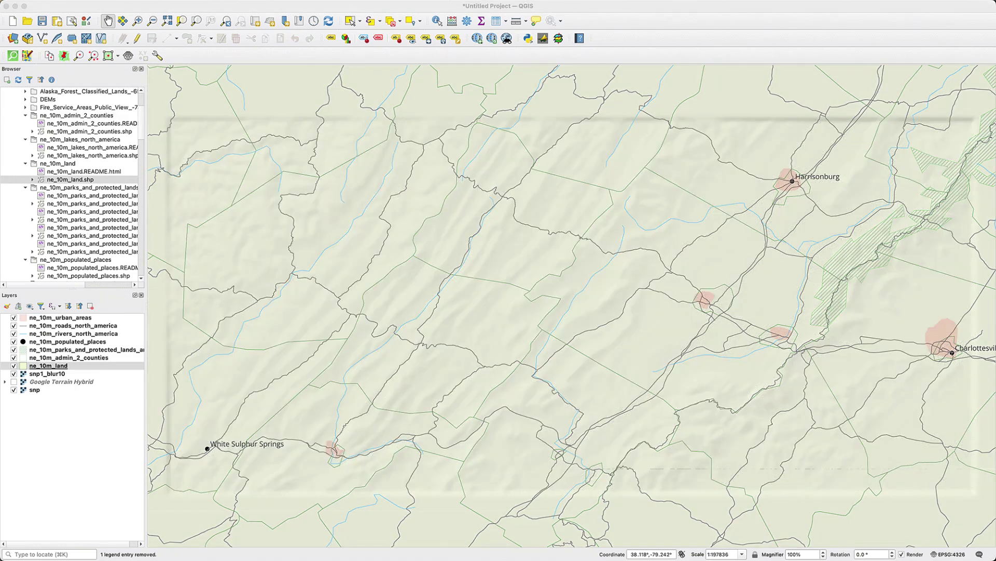